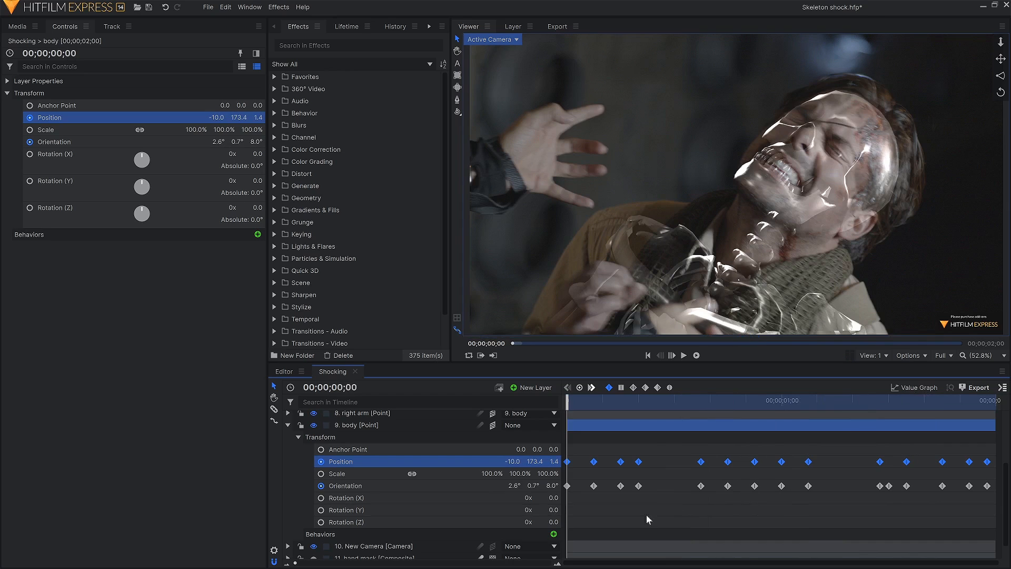
# Preview the skeleton animation on its own with the A008 footage layer hidden, and restore the footage for comparison.
pyautogui.scroll(1, 316, 507)
pyautogui.click(290, 459)
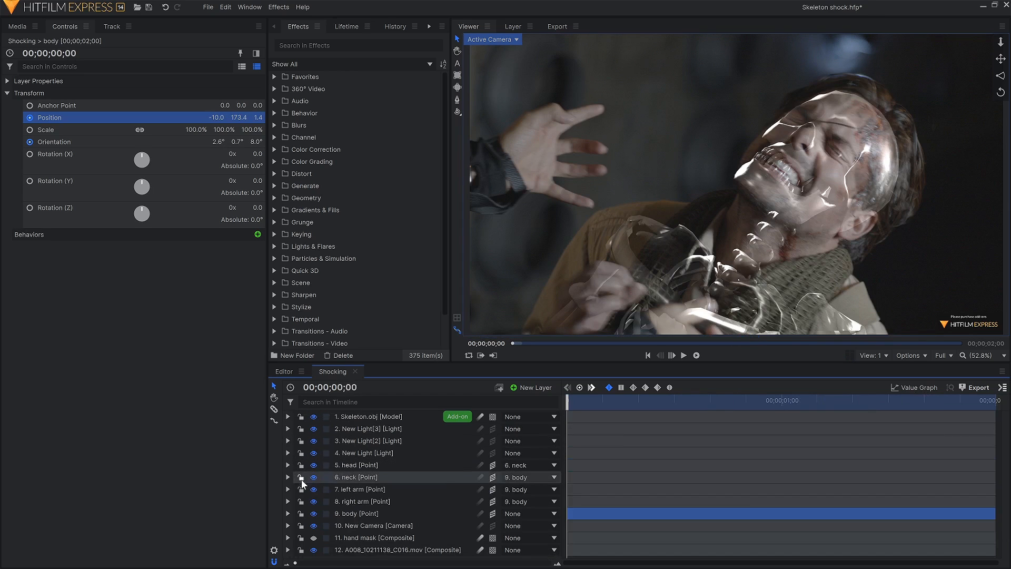
pyautogui.click(314, 550)
pyautogui.press('space')
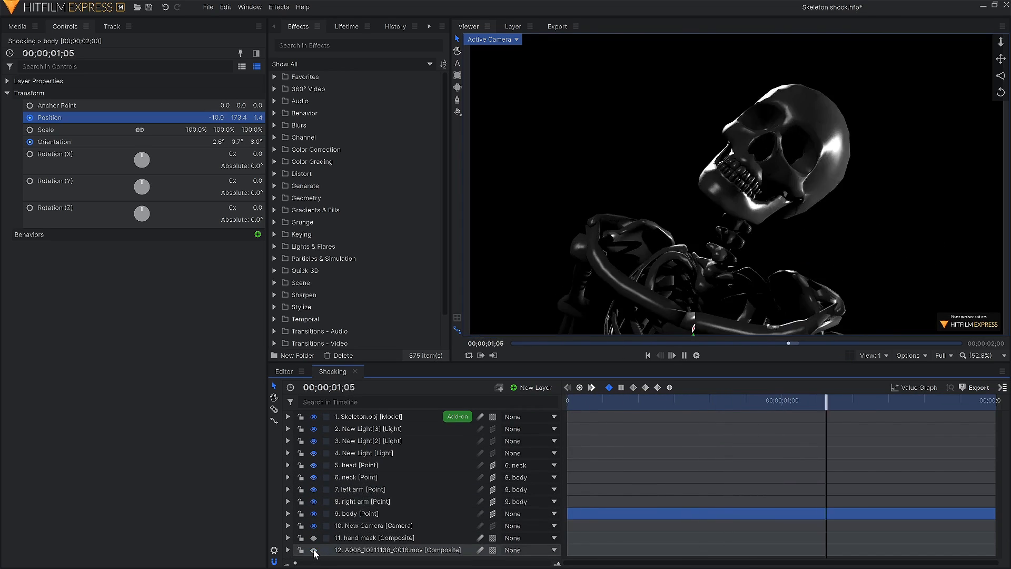
pyautogui.click(313, 549)
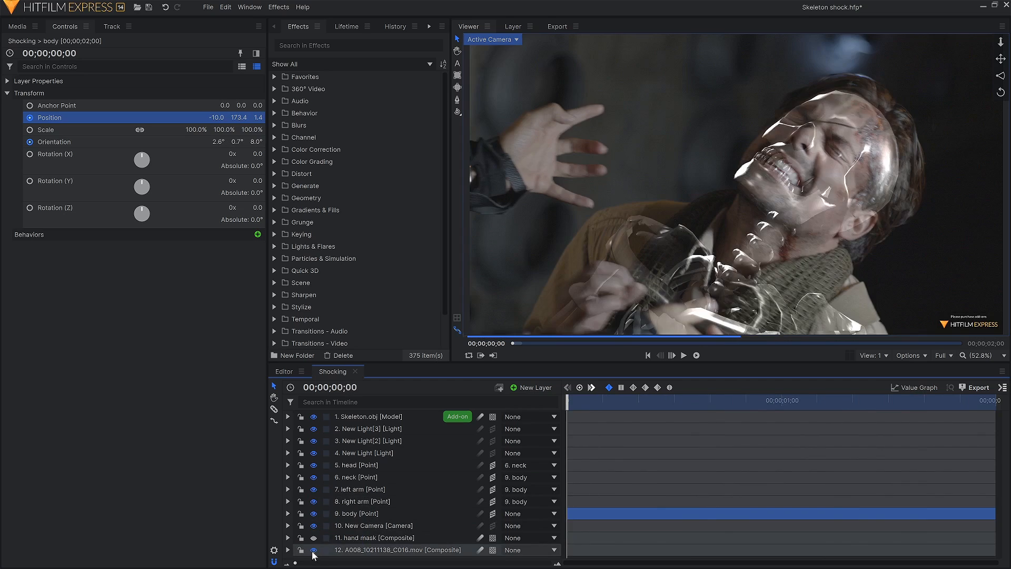
pyautogui.press('space')
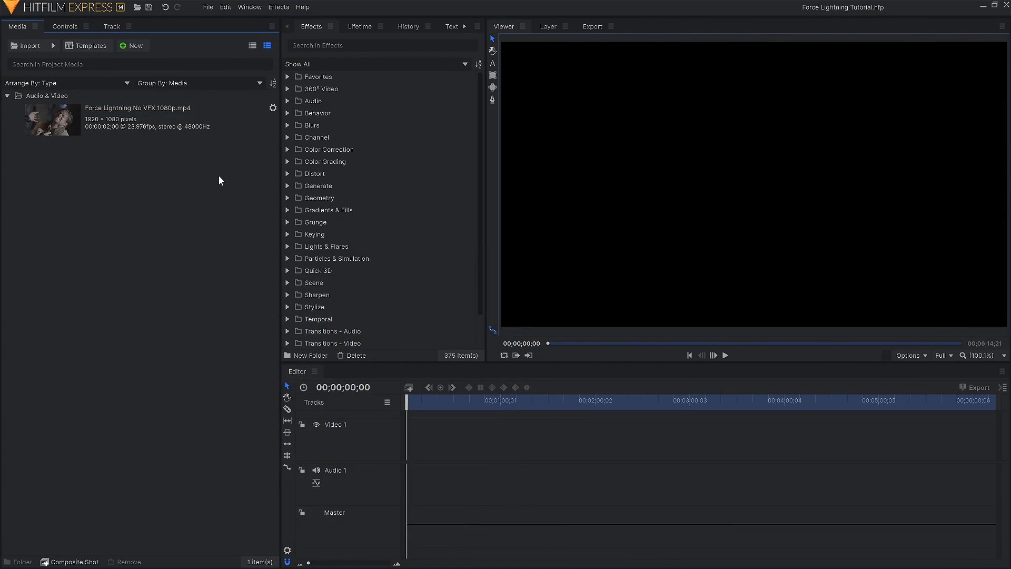
# Make a composite shot named Main Comp from the Force Lightning No VFX 1080p.mp4 clip.
pyautogui.click(176, 130)
pyautogui.rightClick(167, 120)
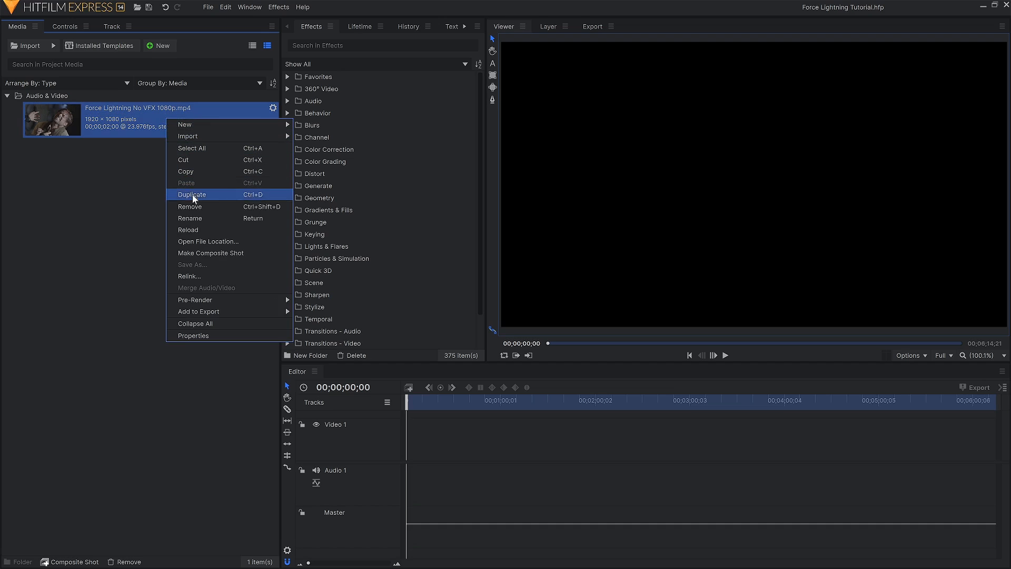
pyautogui.click(251, 253)
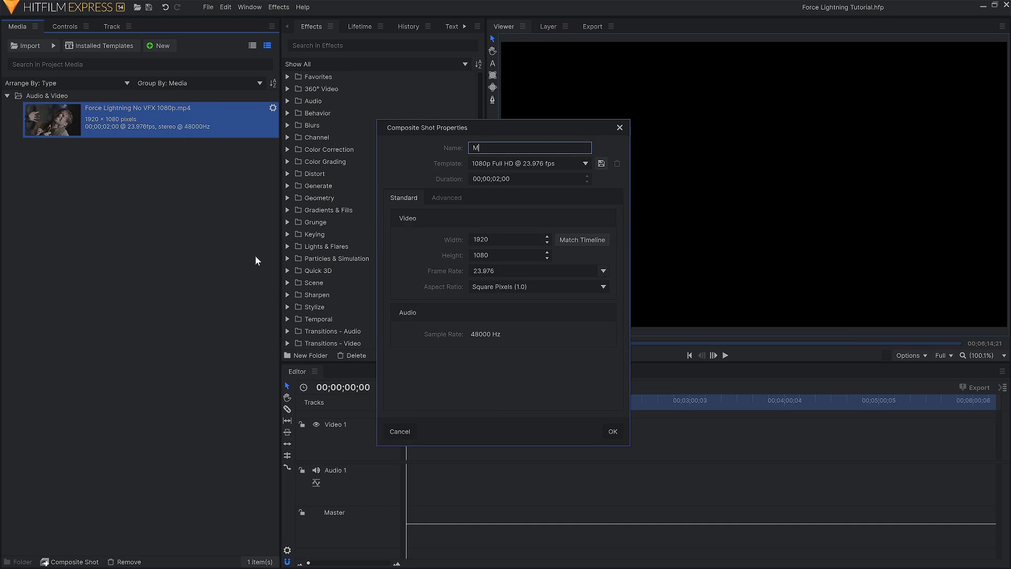
pyautogui.press('Return')
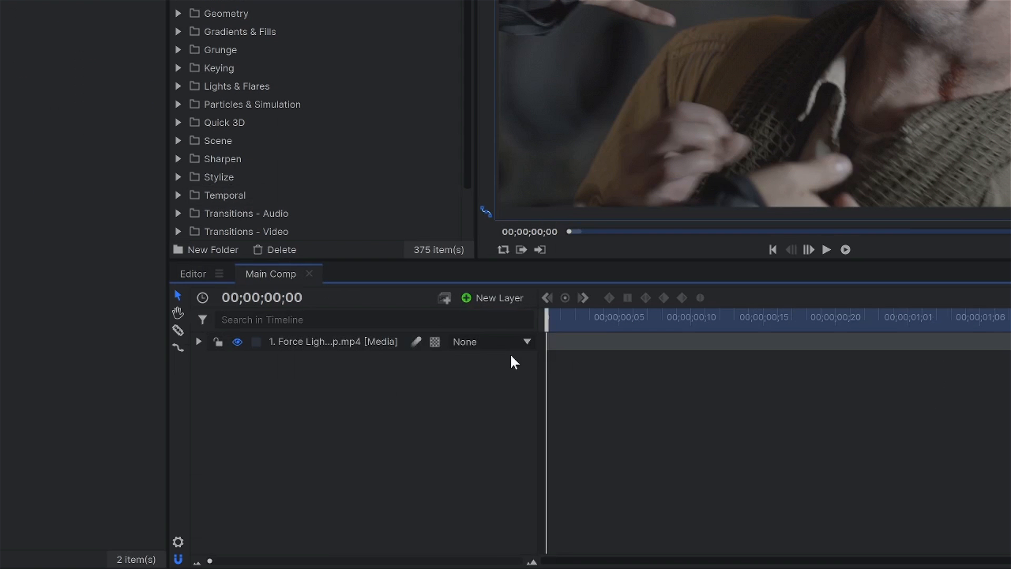
# Add a point layer named Left Thumb and enable keyframing on its Position.
pyautogui.click(504, 387)
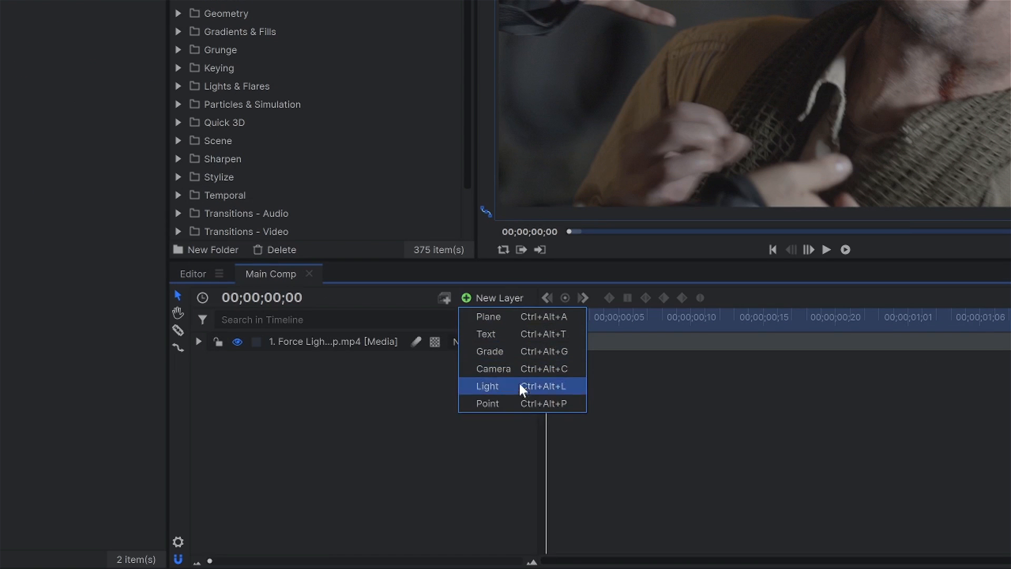
pyautogui.click(516, 404)
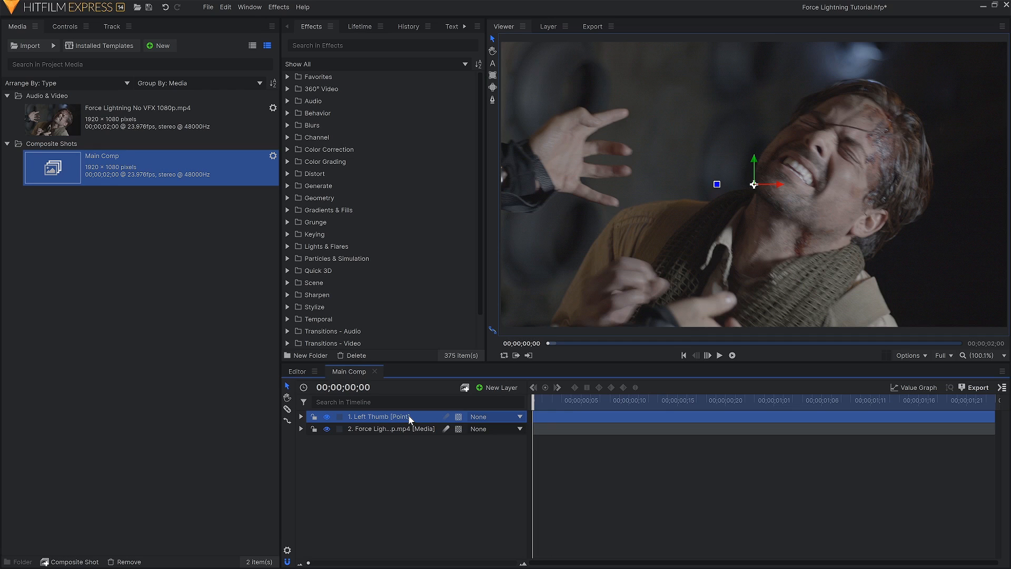
pyautogui.click(62, 25)
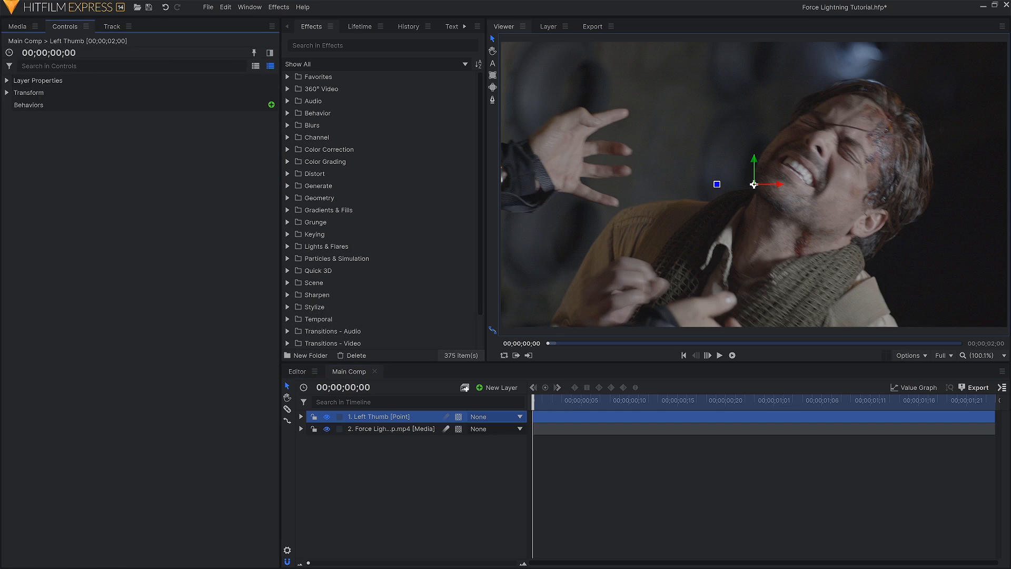
pyautogui.click(7, 94)
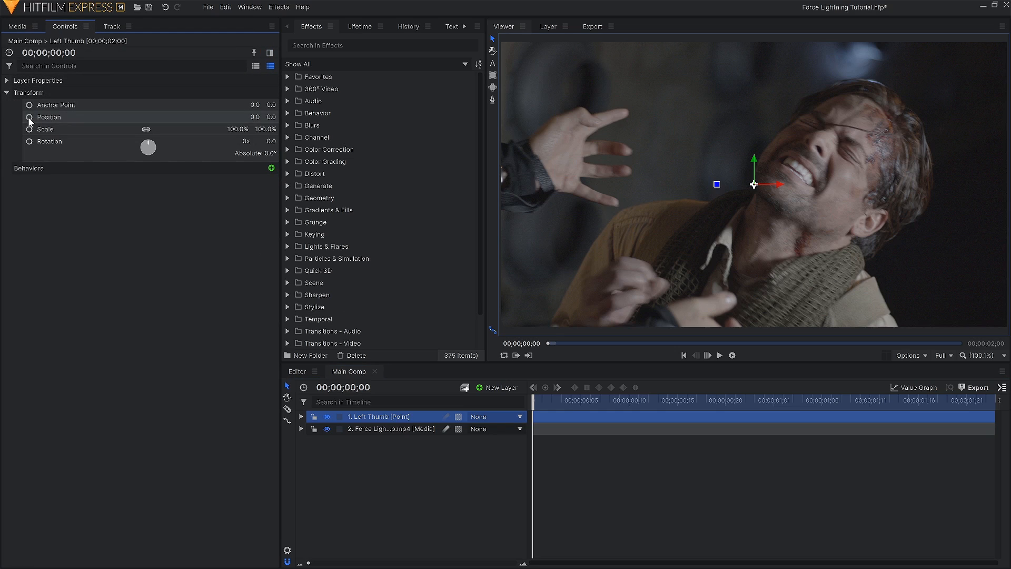
pyautogui.click(29, 118)
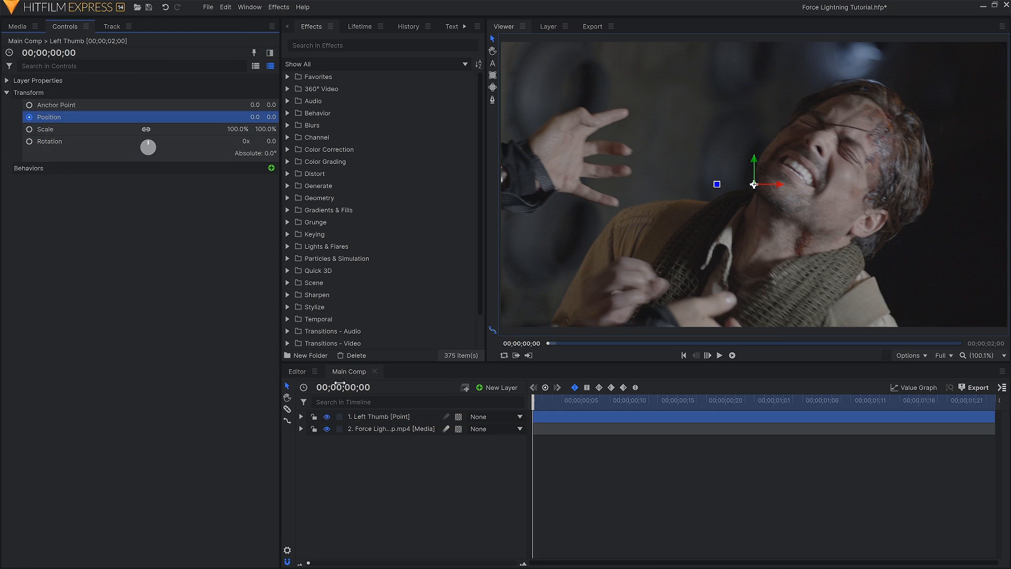
# Place the Left Thumb point on the attacker's thumb at frame 0, at about -623.3, 239.7.
pyautogui.click(392, 417)
pyautogui.moveTo(755, 188); pyautogui.dragTo(590, 122)
pyautogui.click(109, 114)
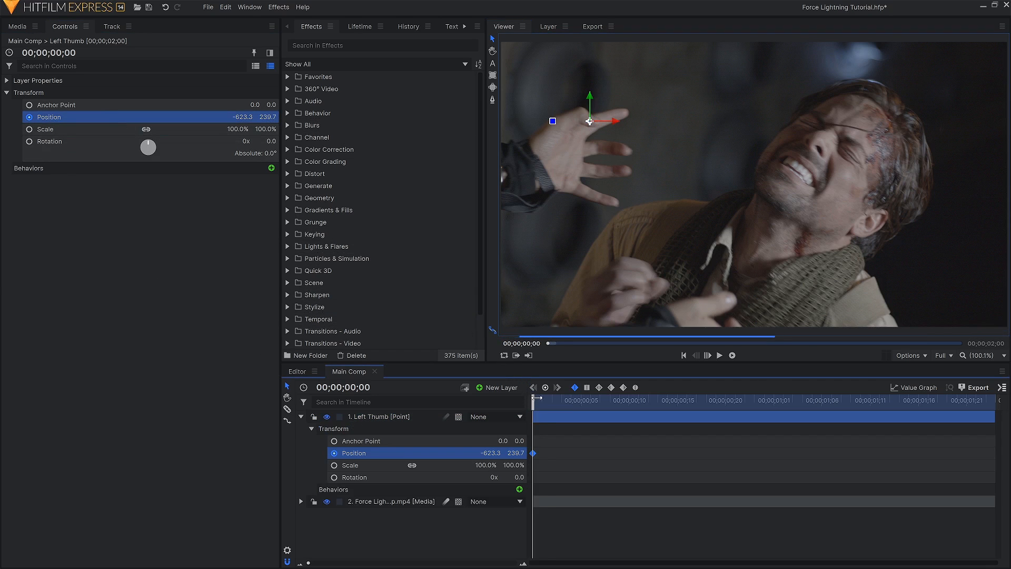
# Keyframe the Left Thumb point onto the thumb at frame 5, at about -469.5, 239.7.
pyautogui.press('Right')
pyautogui.press('Right')
pyautogui.press('Right')
pyautogui.press('Right')
pyautogui.press('Right')
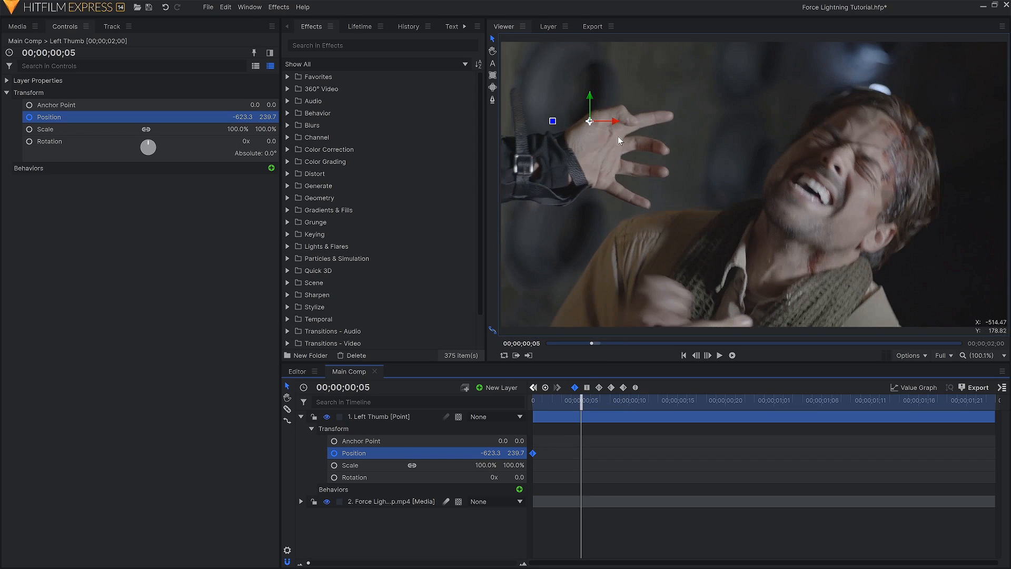
pyautogui.moveTo(589, 121); pyautogui.dragTo(630, 124)
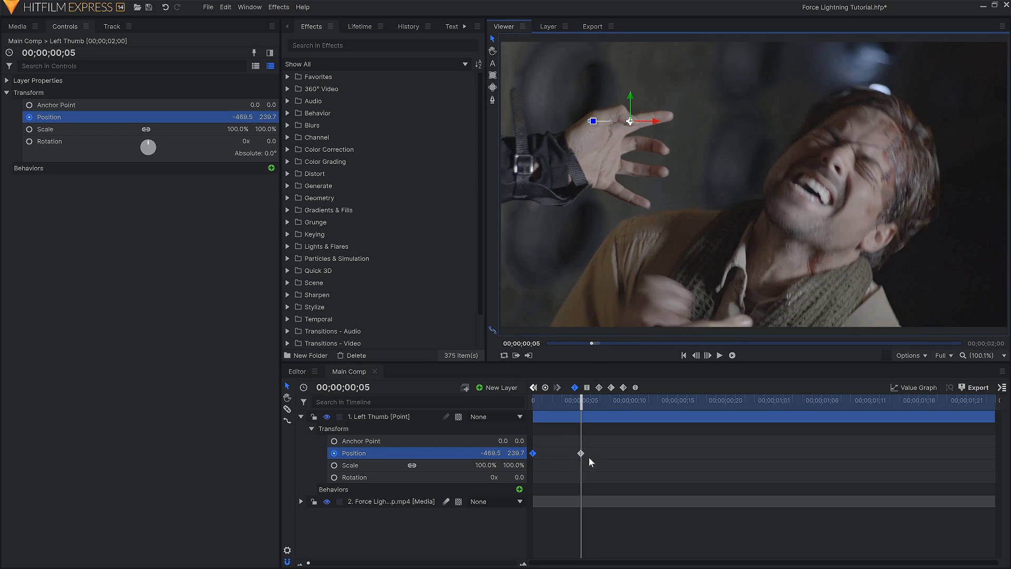
# Keyframe the Left Thumb point at about -423.5, 389.5 on frame 8 and follow the thumb again on frame 10.
pyautogui.moveTo(581, 400); pyautogui.dragTo(606, 402)
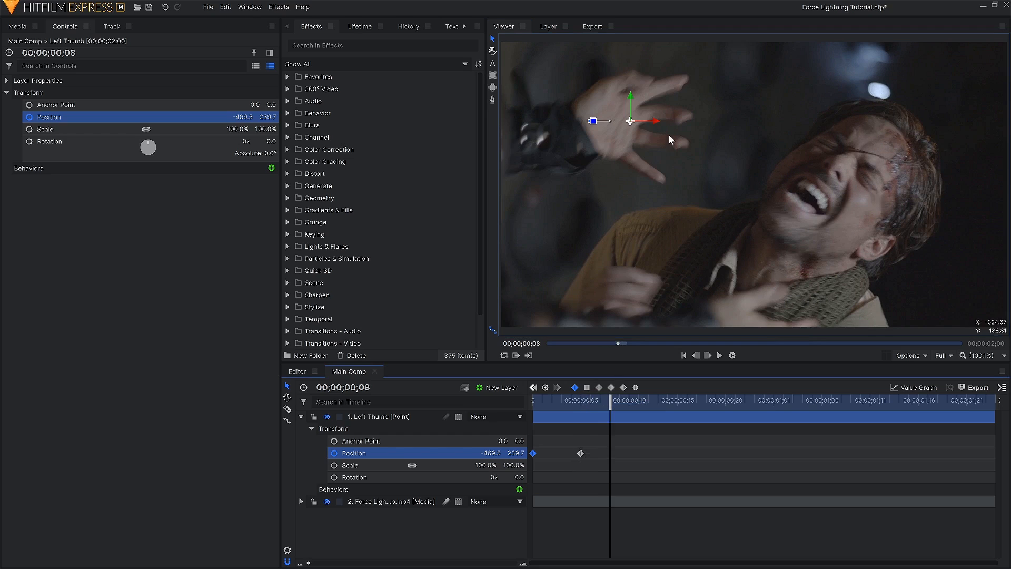
pyautogui.moveTo(633, 122); pyautogui.dragTo(645, 86)
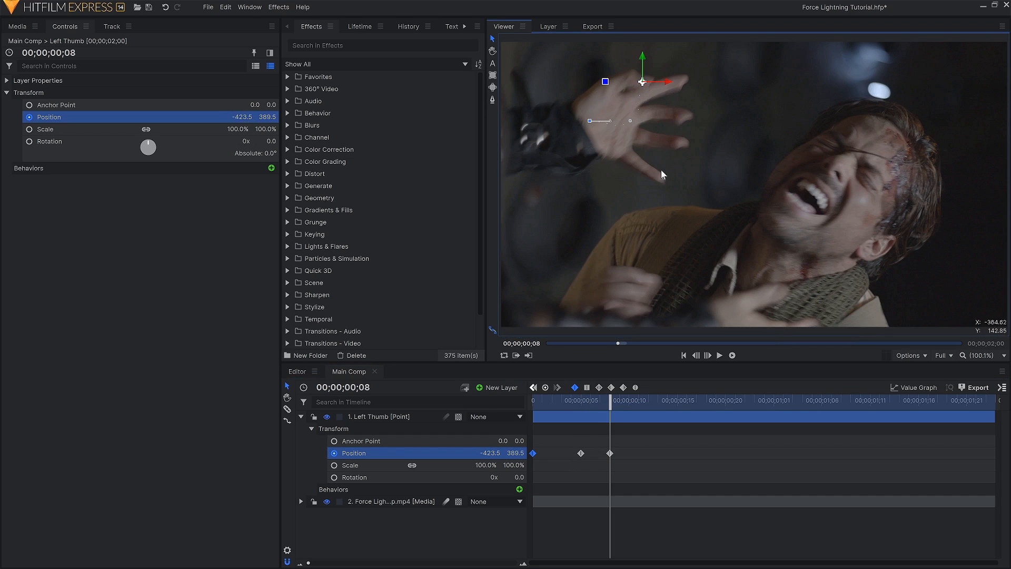
pyautogui.moveTo(620, 395); pyautogui.dragTo(628, 403)
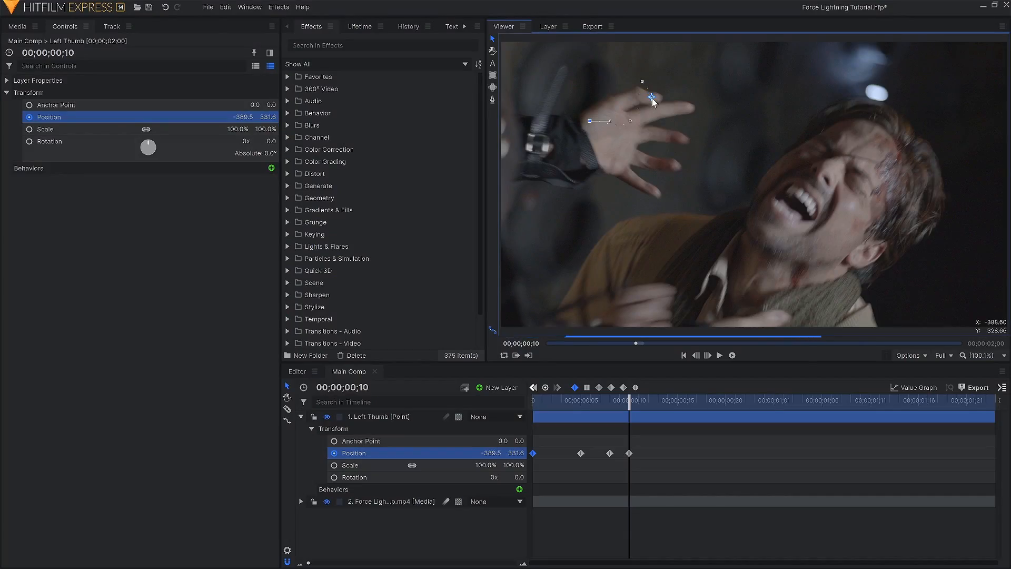
# Continue tracking the thumb through the frames after frame 10, repositioning the Left Thumb point to match its movement.
pyautogui.press('pagedown')
pyautogui.press('pagedown')
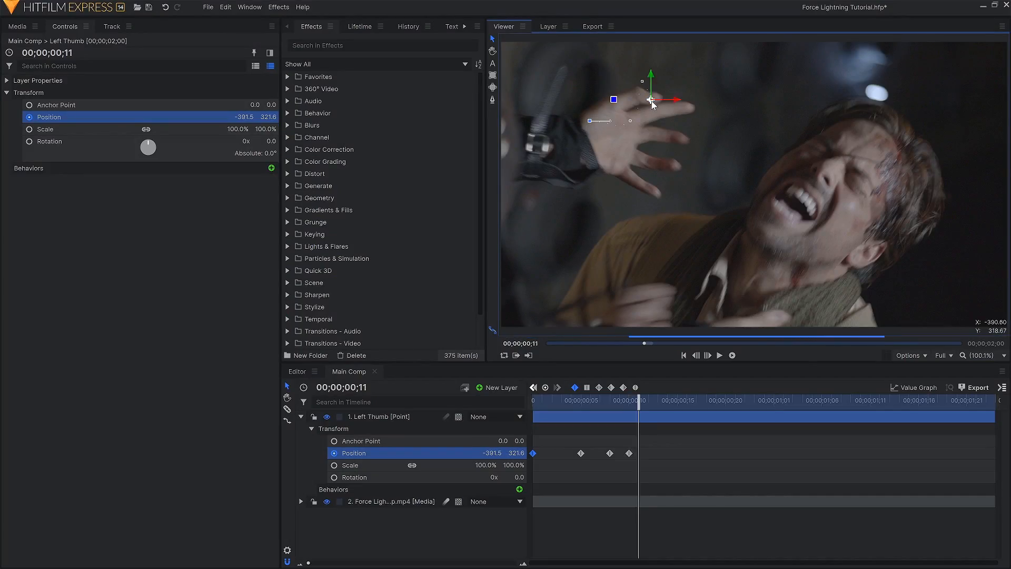
pyautogui.moveTo(651, 103); pyautogui.dragTo(609, 97)
pyautogui.press('pagedown')
pyautogui.press('pagedown')
pyautogui.press('pagedown')
pyautogui.press('pagedown')
pyautogui.press('pagedown')
pyautogui.press('pagedown')
pyautogui.click(606, 99)
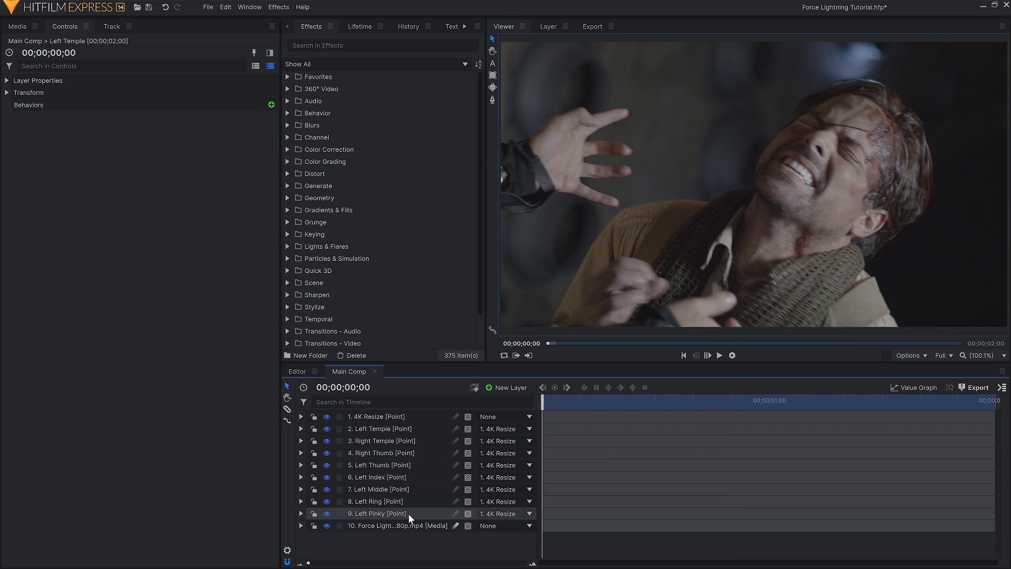
# Select all point layers from Left Pinky to 4K Resize, turn on looping and play the shot.
pyautogui.click(409, 514)
pyautogui.keyDown('shift'); pyautogui.click(416, 417); pyautogui.keyUp('shift')
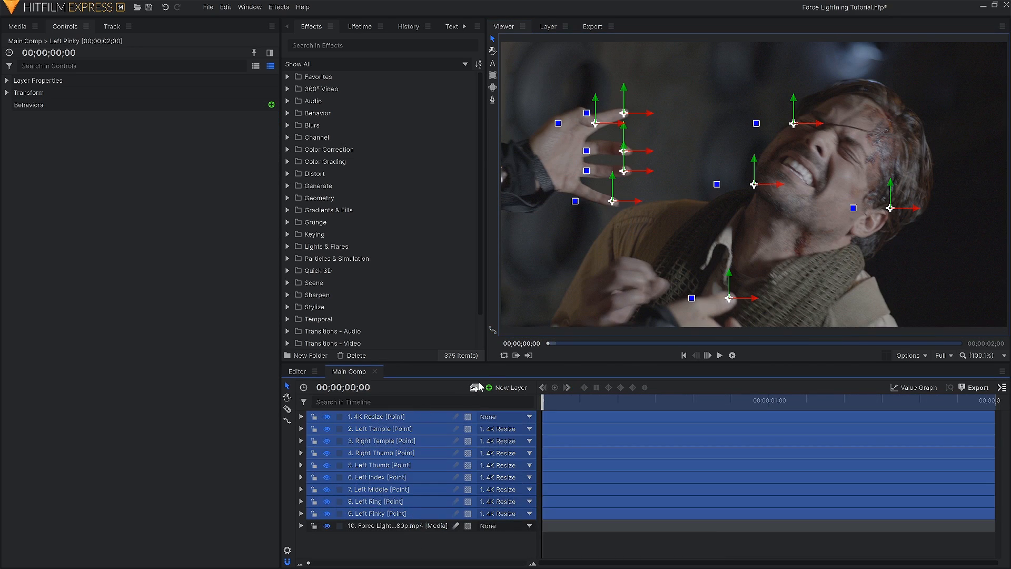
pyautogui.click(504, 355)
pyautogui.press('space')
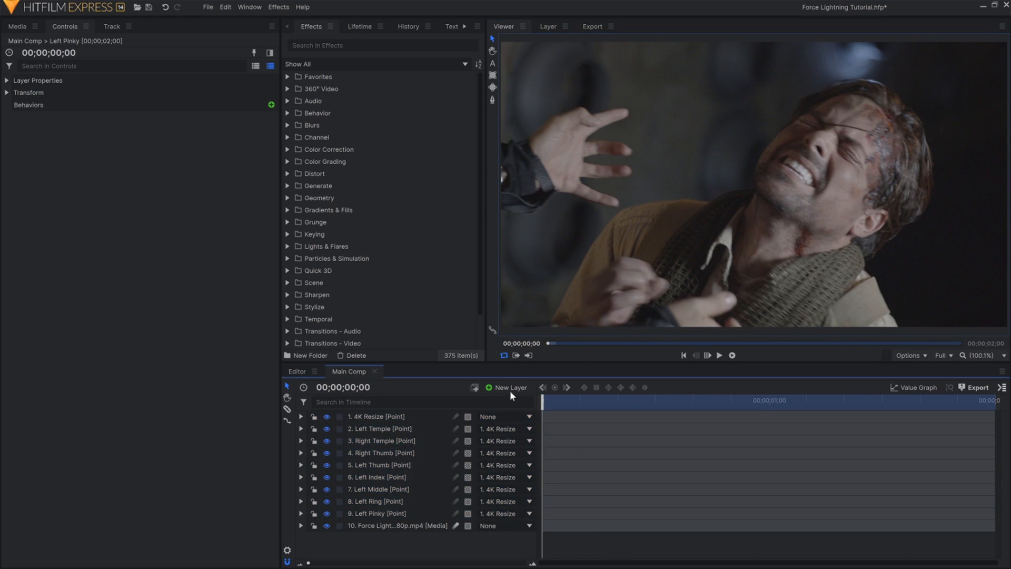
# Add a new plane layer above the points and set its blend mode to Add.
pyautogui.click(510, 391)
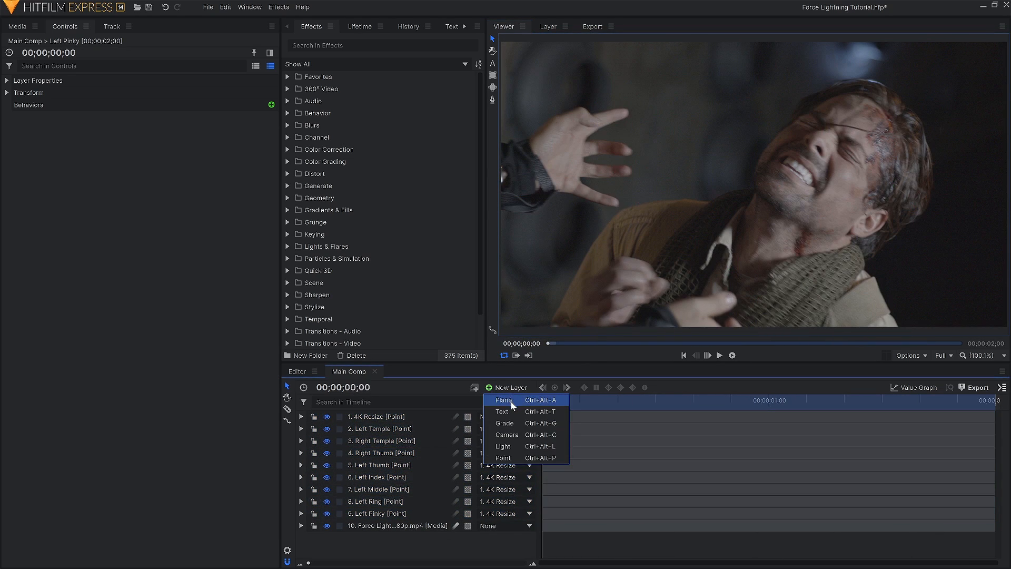
pyautogui.click(510, 400)
pyautogui.click(579, 350)
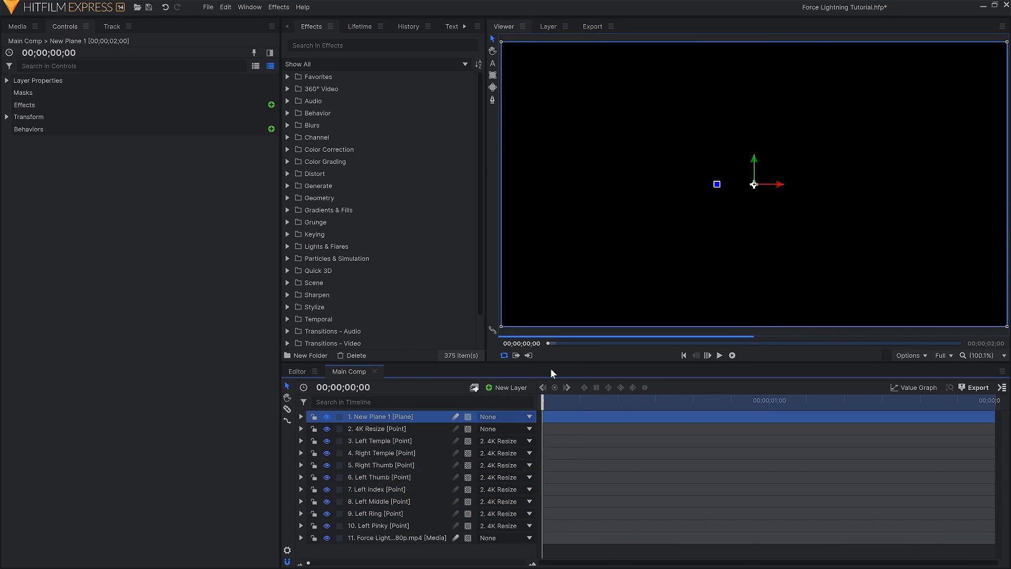
pyautogui.rightClick(413, 414)
pyautogui.moveTo(553, 63)
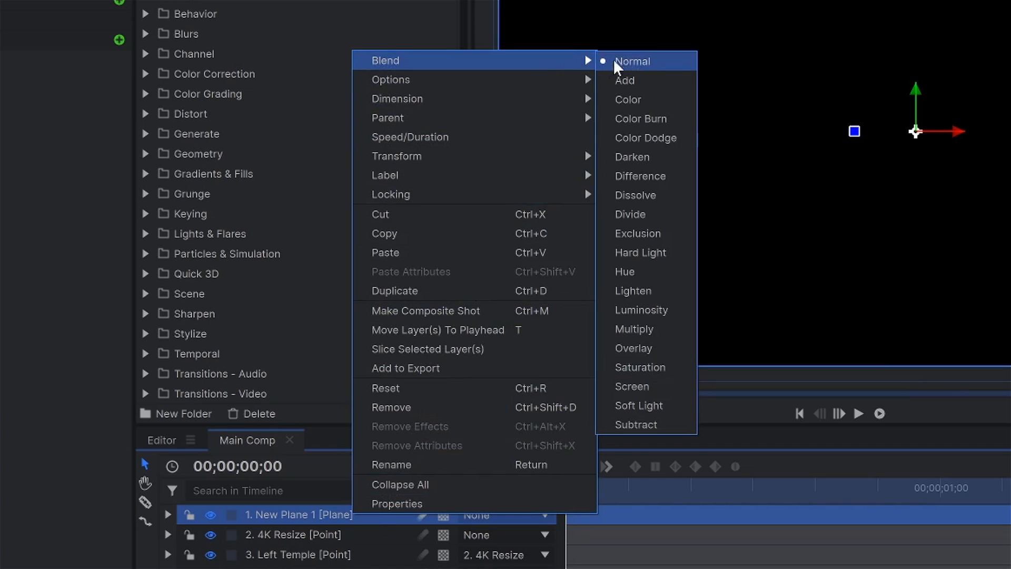
pyautogui.click(647, 76)
# Find the Lightning & Electricity effect and apply it to the New Plane 1 layer.
pyautogui.click(426, 45)
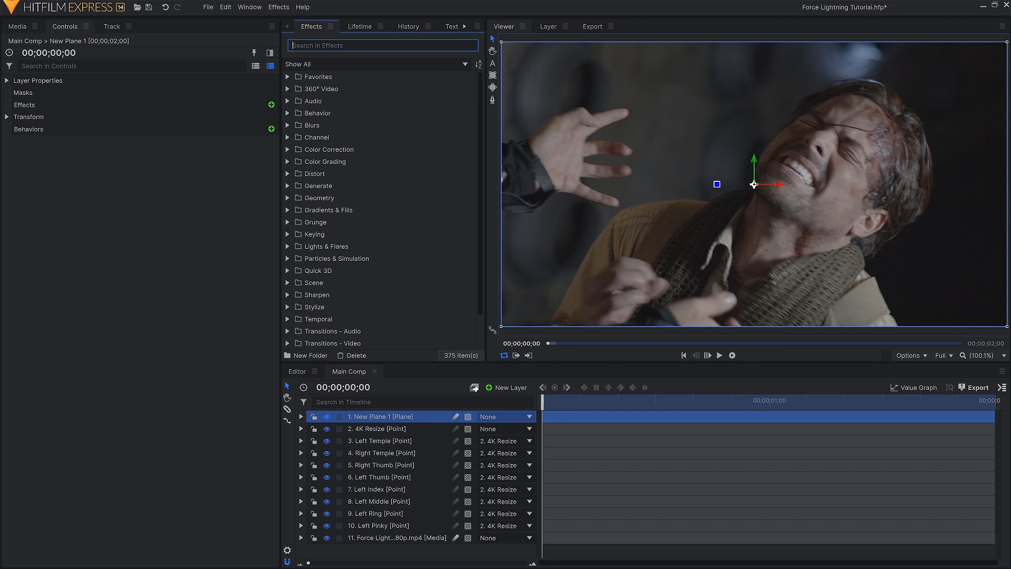
pyautogui.write('lightning')
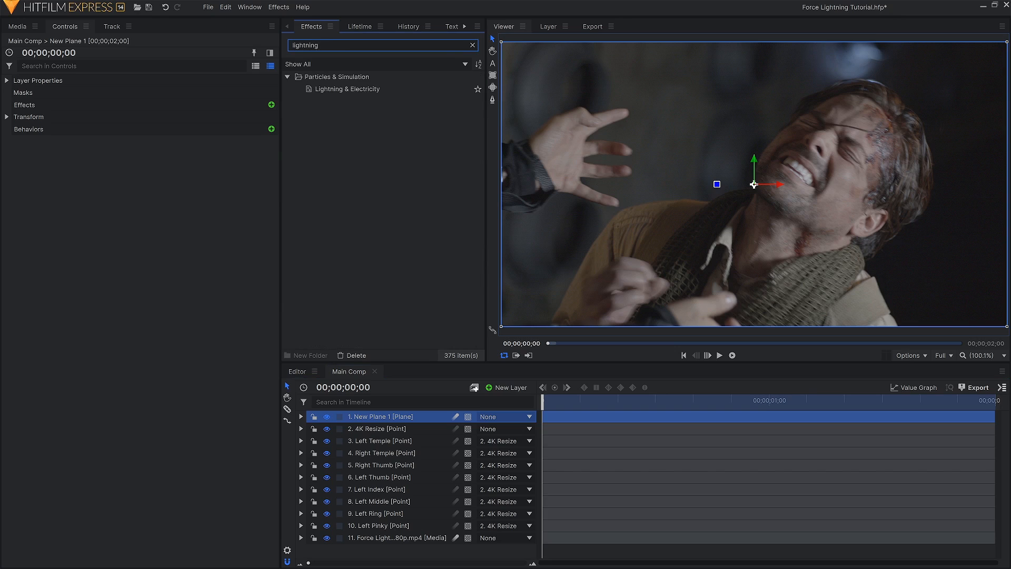
pyautogui.moveTo(345, 89); pyautogui.dragTo(449, 283)
pyautogui.moveTo(421, 422); pyautogui.dragTo(421, 417)
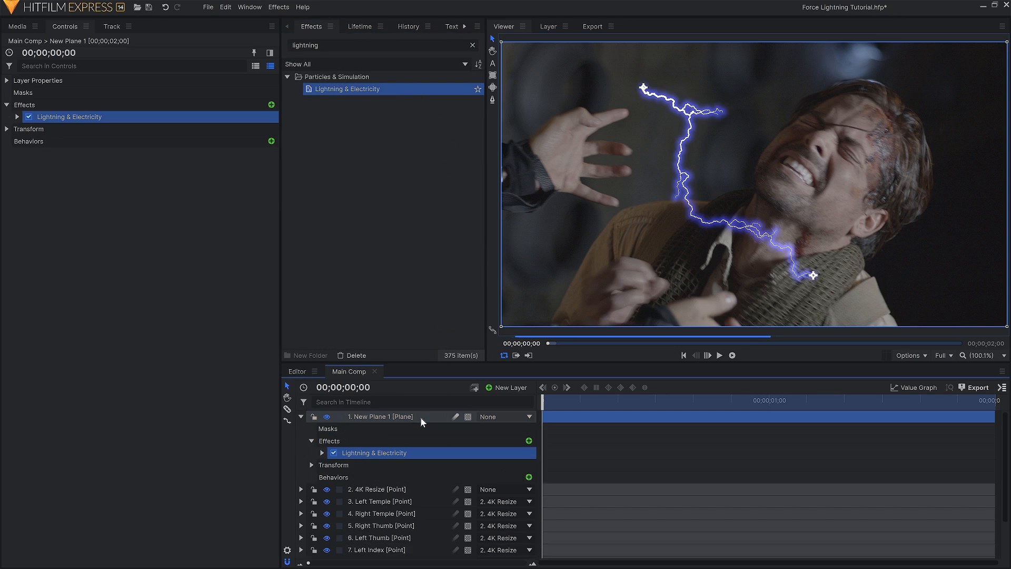
# Set the lightning's start point to 0, 0 and attach the start to the Left Temple layer.
pyautogui.click(18, 117)
pyautogui.click(28, 189)
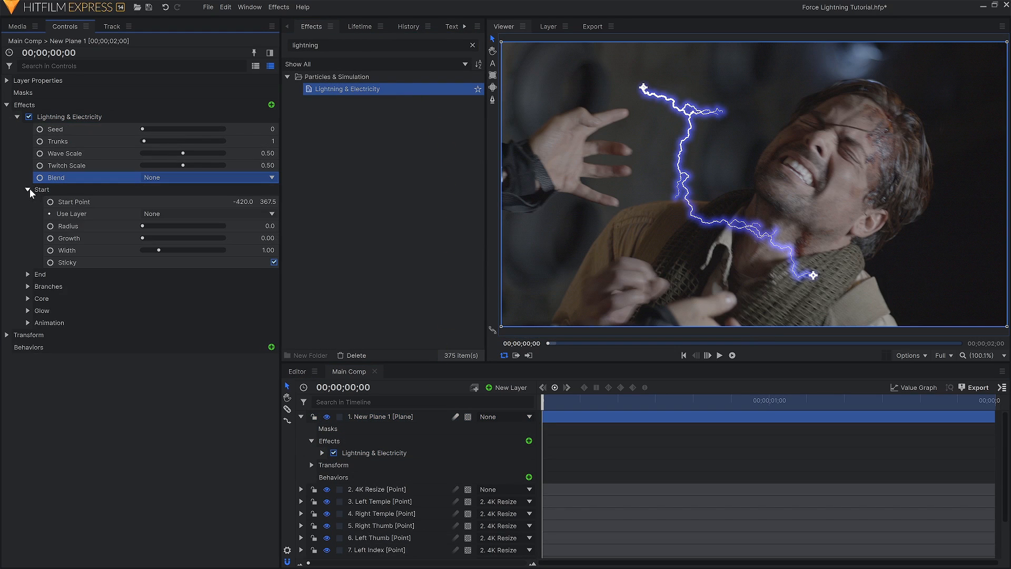
pyautogui.write('0')
pyautogui.press('Tab')
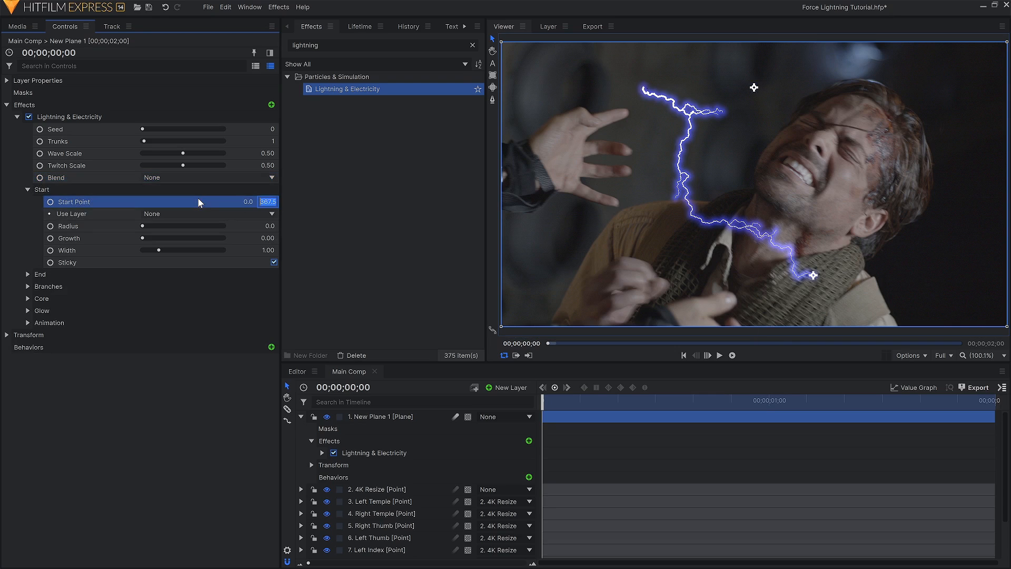
pyautogui.write('0')
pyautogui.press('Return')
pyautogui.click(201, 213)
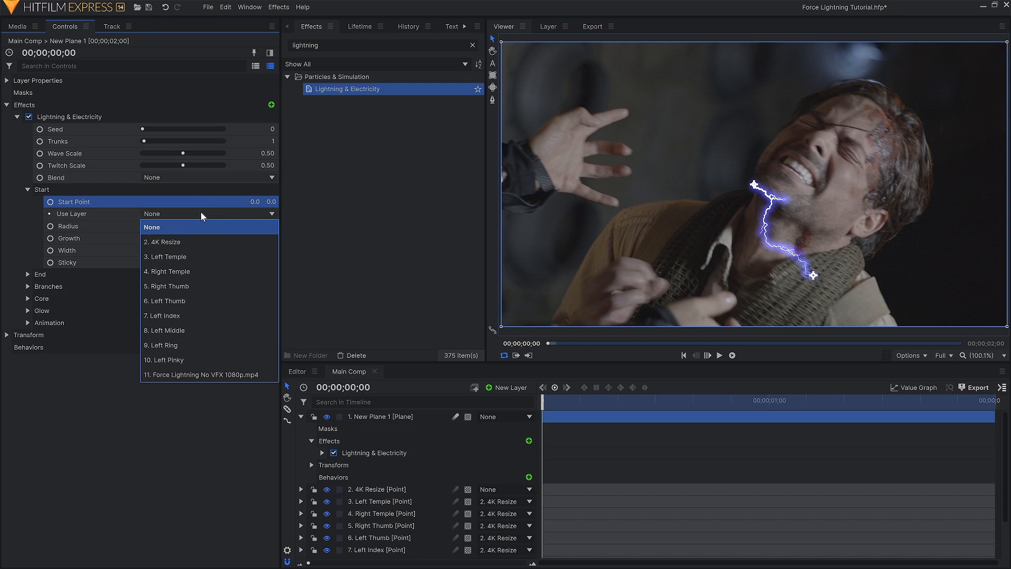
pyautogui.click(210, 256)
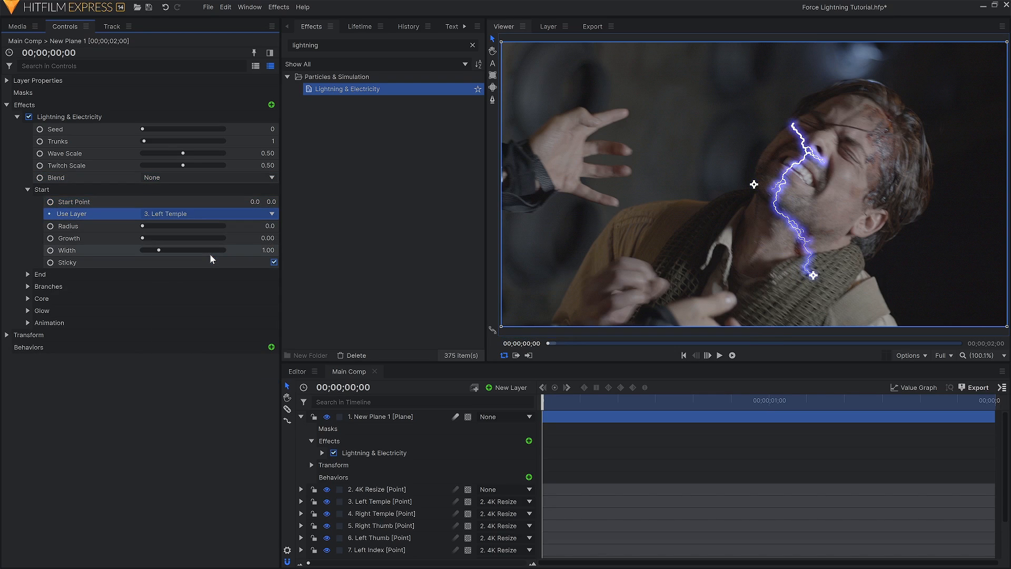
# Set the lightning's end point to 0, 0 and attach the end to the Left Thumb layer.
pyautogui.click(33, 191)
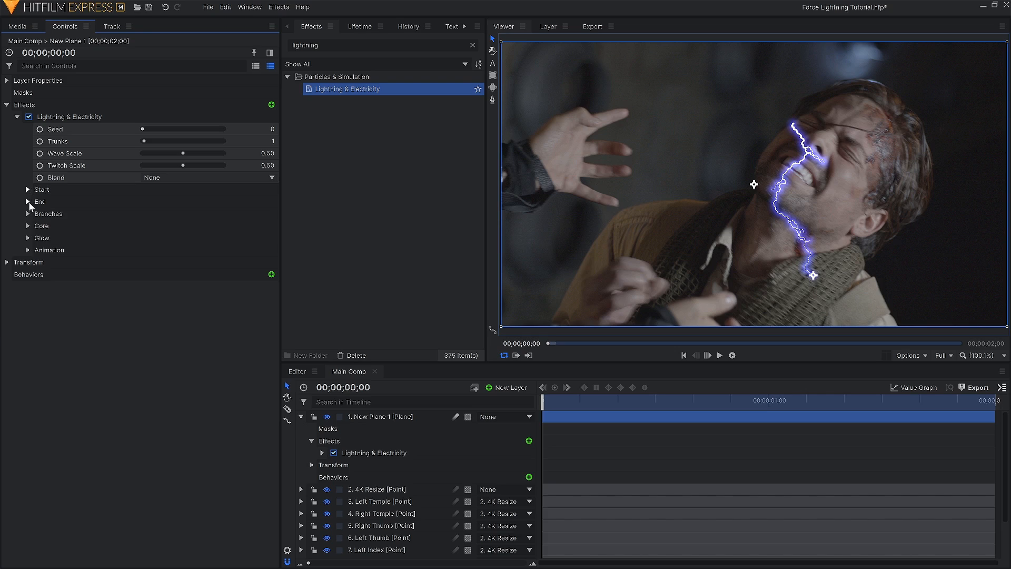
pyautogui.click(29, 201)
pyautogui.click(241, 214)
pyautogui.write('0')
pyautogui.press('Tab')
pyautogui.write('0')
pyautogui.press('Return')
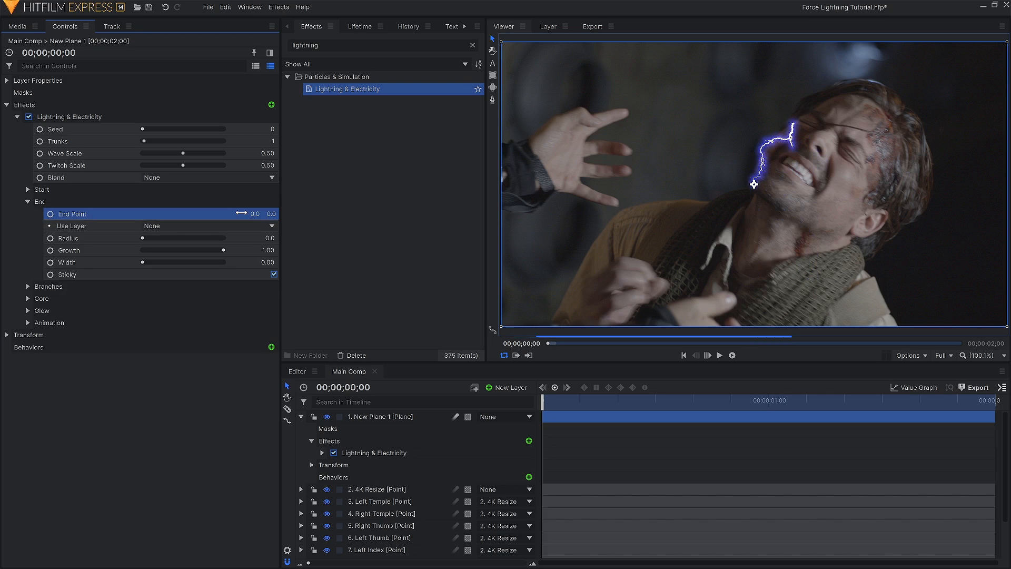
pyautogui.click(235, 222)
pyautogui.click(234, 309)
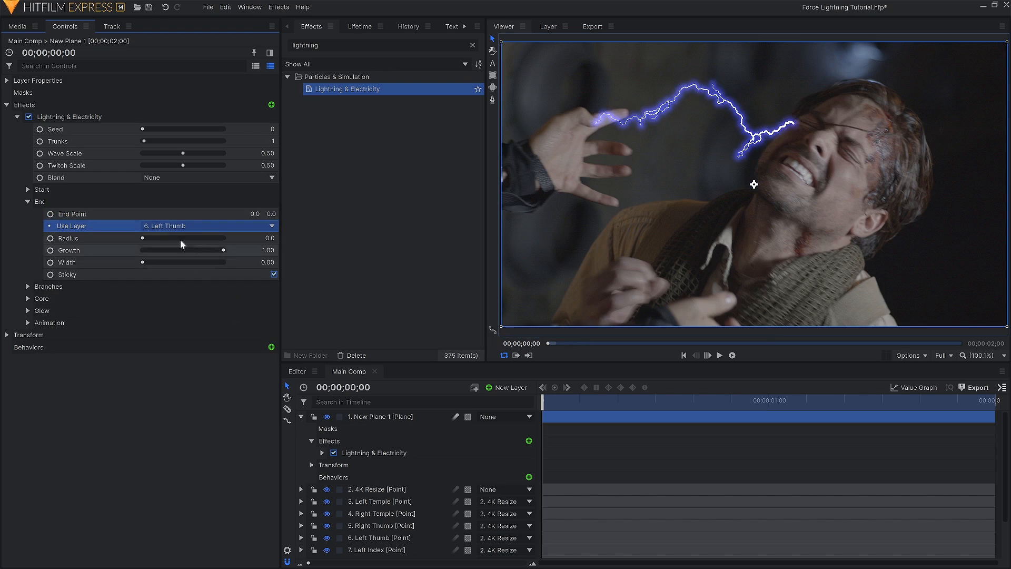
# Rename the New Plane 1 layer to Left Force Lightning.
pyautogui.click(389, 416)
pyautogui.doubleClick(387, 416)
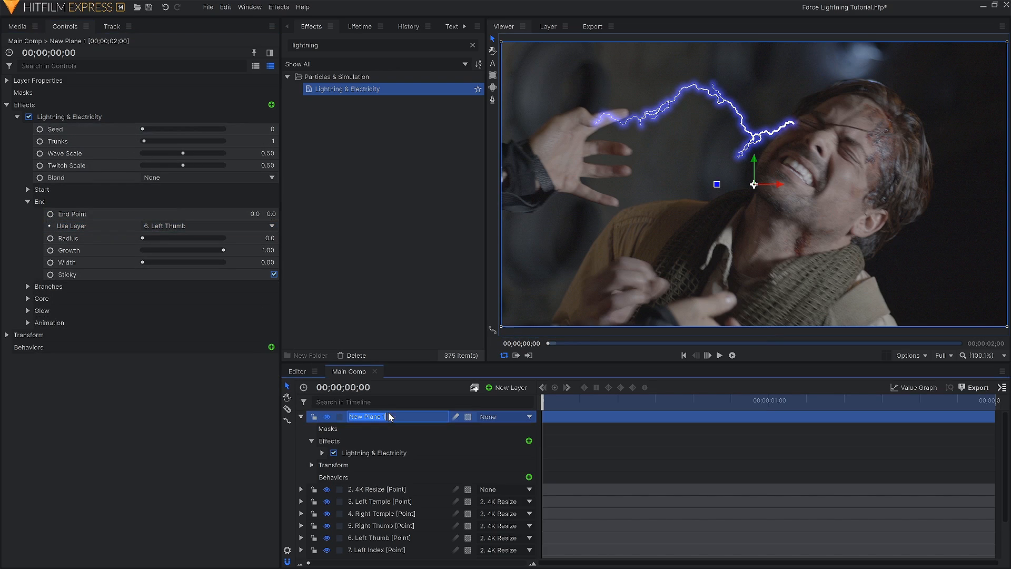
pyautogui.write('Left Force Lightning')
pyautogui.press('Return')
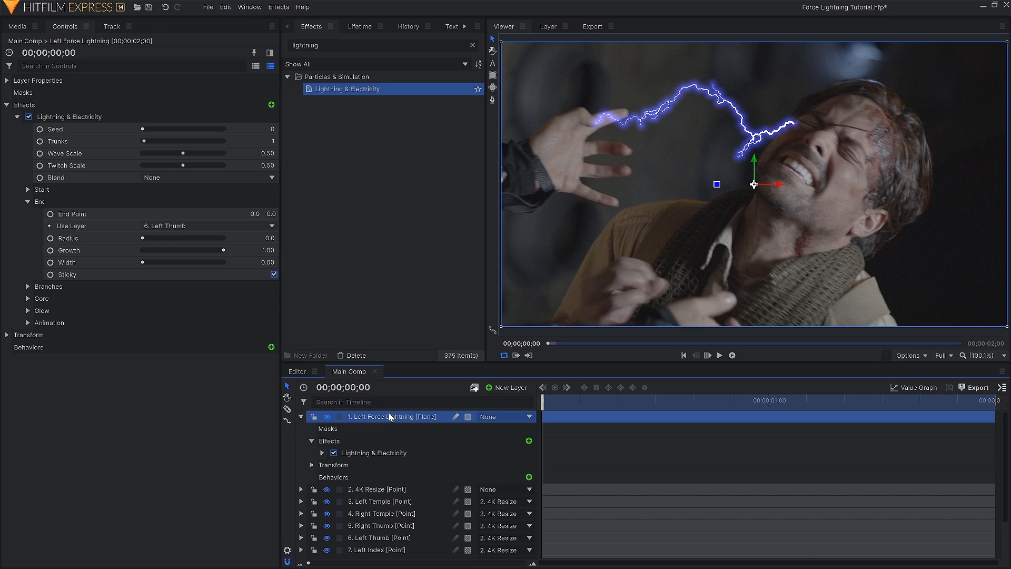
# Set the feather of the lightning's core to 0.75.
pyautogui.click(48, 212)
pyautogui.click(28, 201)
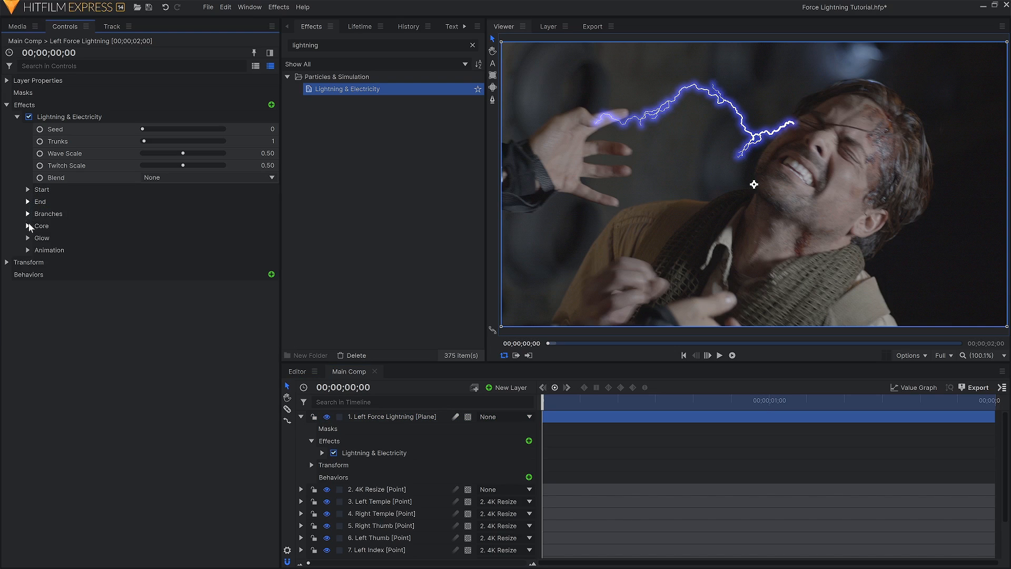
pyautogui.click(28, 226)
pyautogui.moveTo(151, 263); pyautogui.dragTo(203, 269)
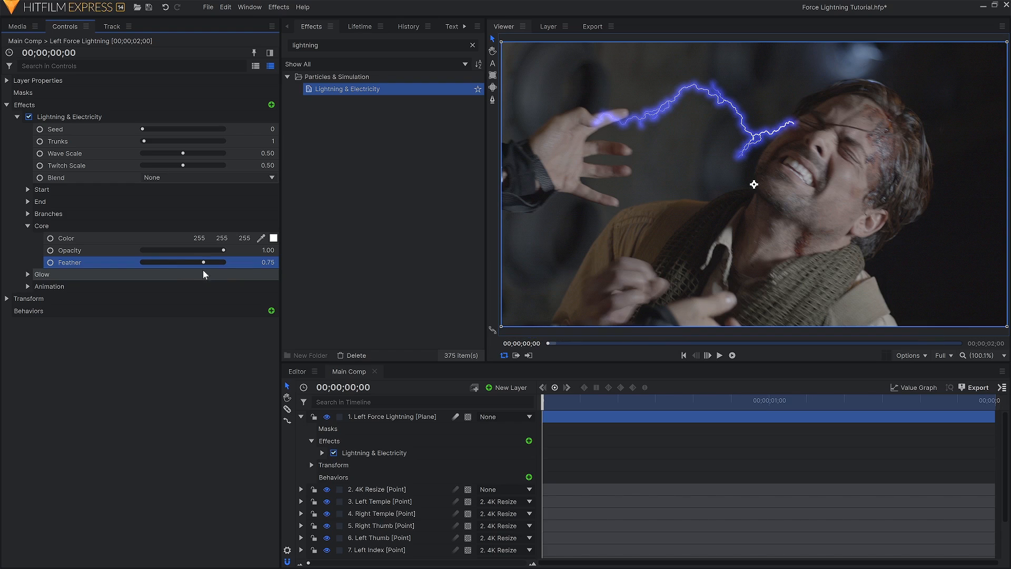
# Set the lightning's Wave Scale to 0.36 and its Twitch Scale to 0.20.
pyautogui.moveTo(183, 153); pyautogui.dragTo(229, 166)
pyautogui.hotkey('ctrl', 'z')
pyautogui.hotkey('ctrl', 'z')
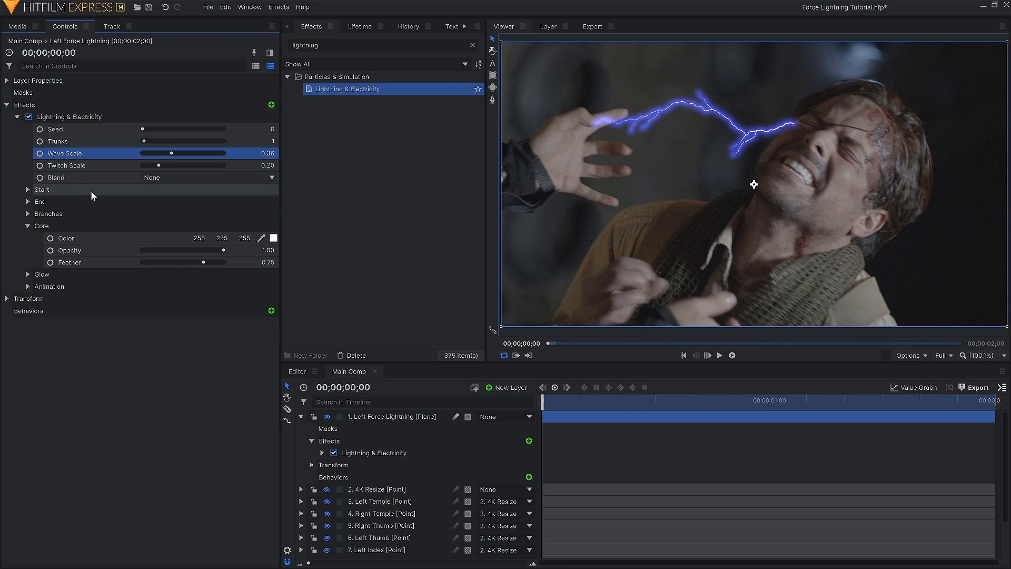
# Set the quantity of the lightning's branches to 11.
pyautogui.click(28, 225)
pyautogui.click(27, 213)
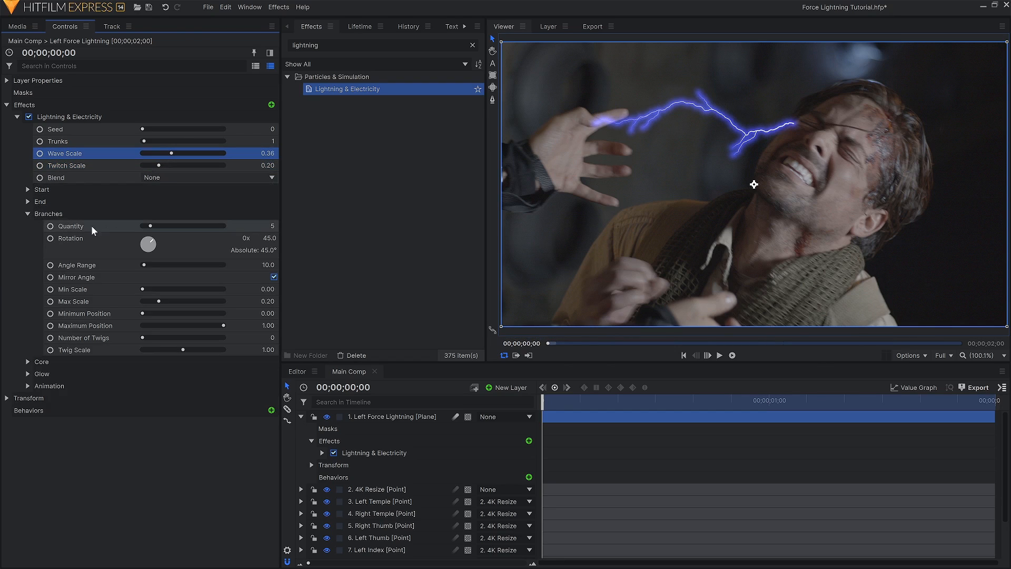
pyautogui.moveTo(151, 226)
pyautogui.mouseDown()
pyautogui.moveTo(185, 225)
pyautogui.moveTo(159, 227)
pyautogui.mouseUp()
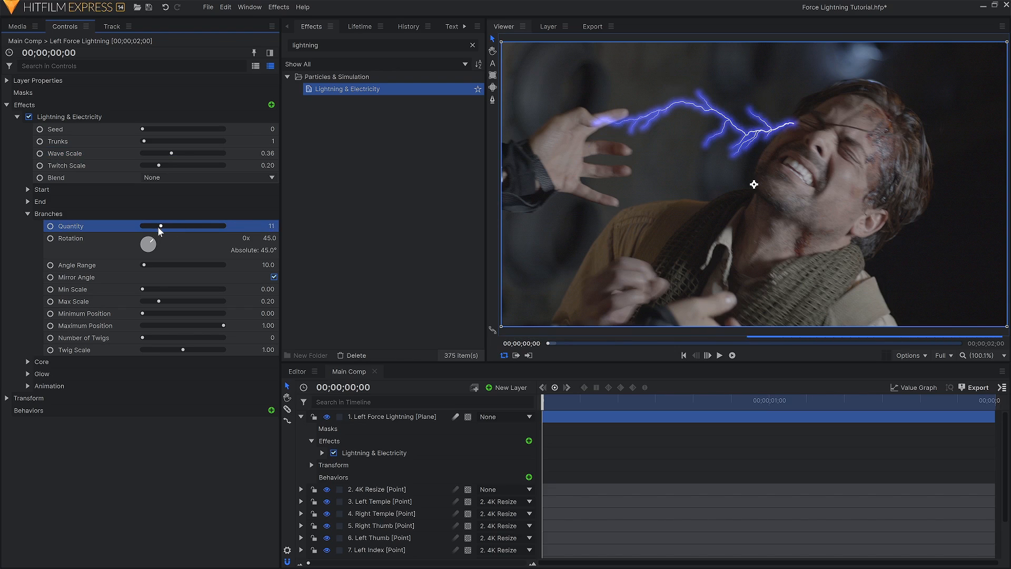
# Remove the lightning's built-in glow by setting its opacity and radius to 0.00.
pyautogui.click(28, 213)
pyautogui.click(29, 240)
pyautogui.moveTo(160, 265); pyautogui.dragTo(89, 271)
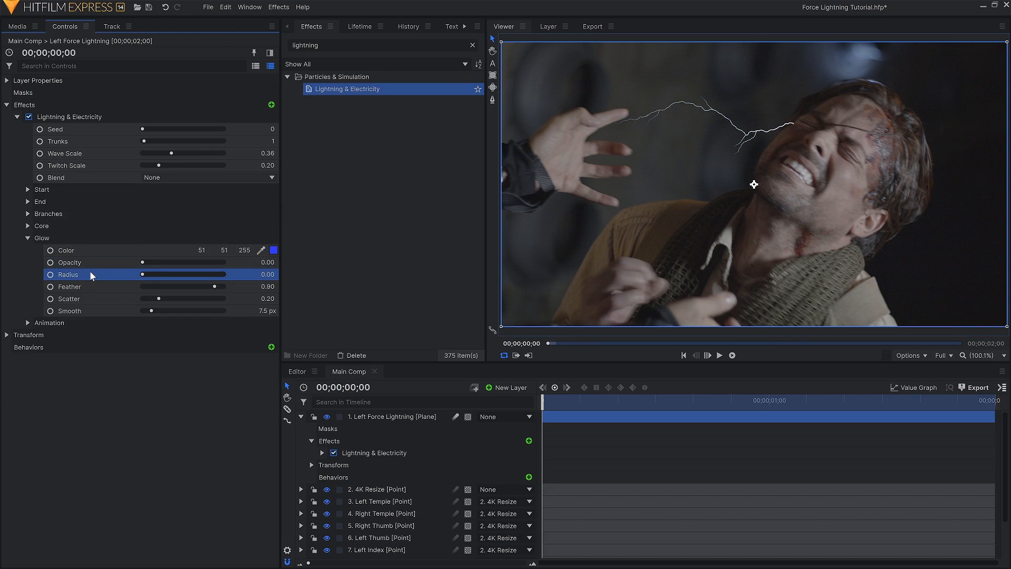
# Play back the lightning's motion and raise its animation speed and jitter.
pyautogui.click(26, 238)
pyautogui.click(28, 251)
pyautogui.press('space')
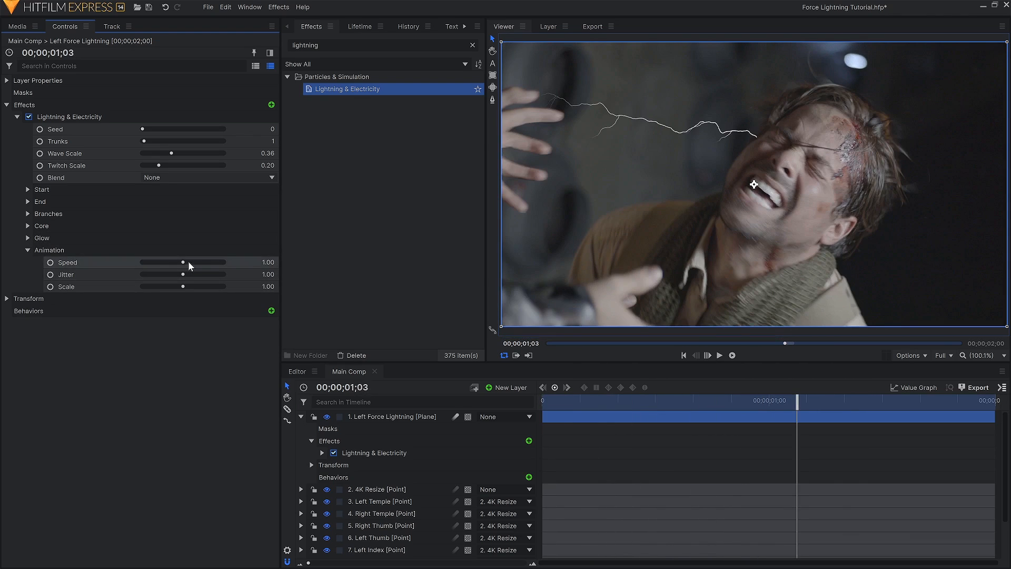
pyautogui.moveTo(186, 261); pyautogui.dragTo(229, 277)
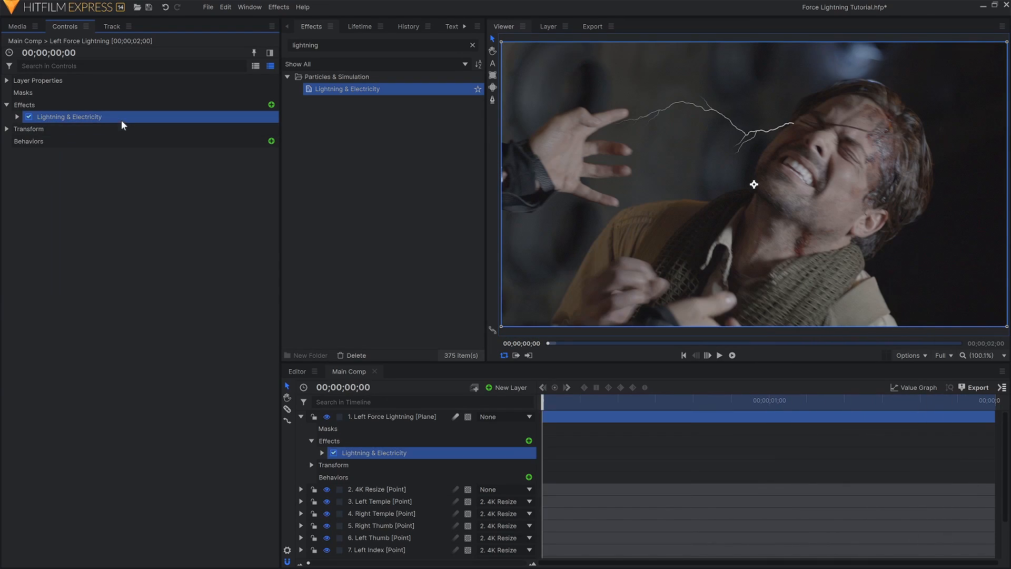
# Duplicate the Lightning & Electricity effect until the layer holds five copies.
pyautogui.rightClick(121, 117)
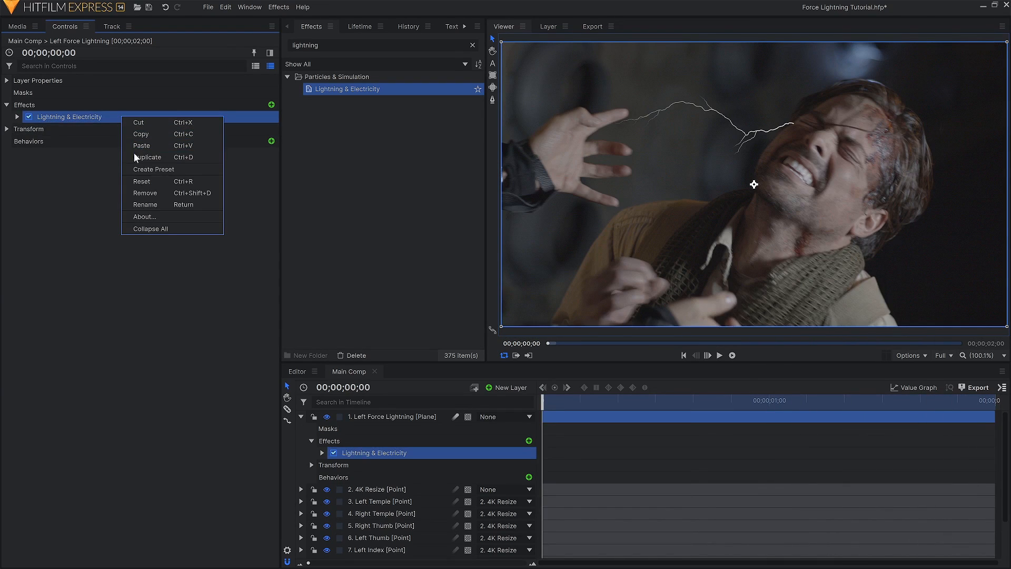
pyautogui.click(160, 165)
pyautogui.hotkey('ctrl', 'd')
pyautogui.hotkey('ctrl', 'd')
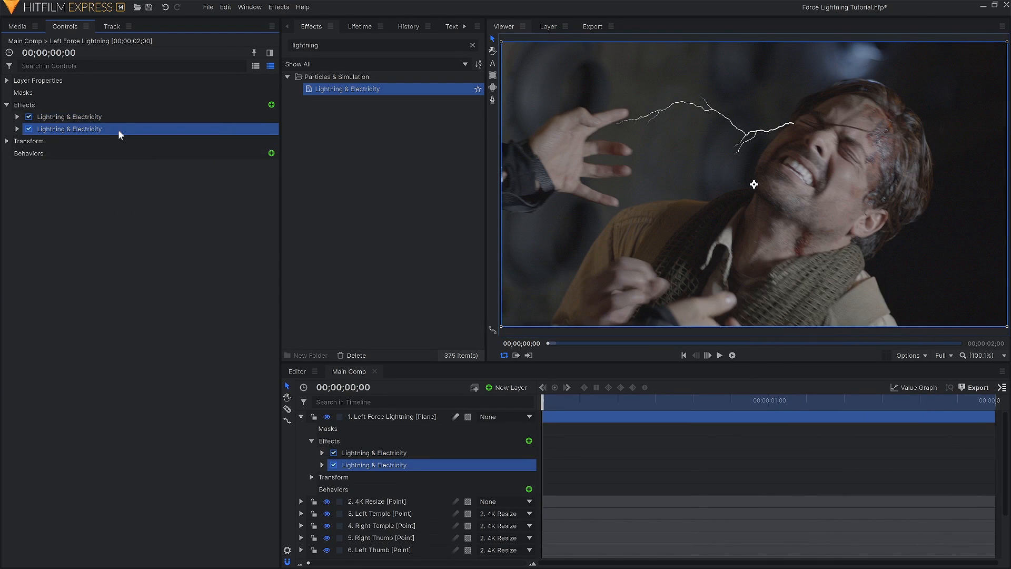
pyautogui.hotkey('ctrl', 'd')
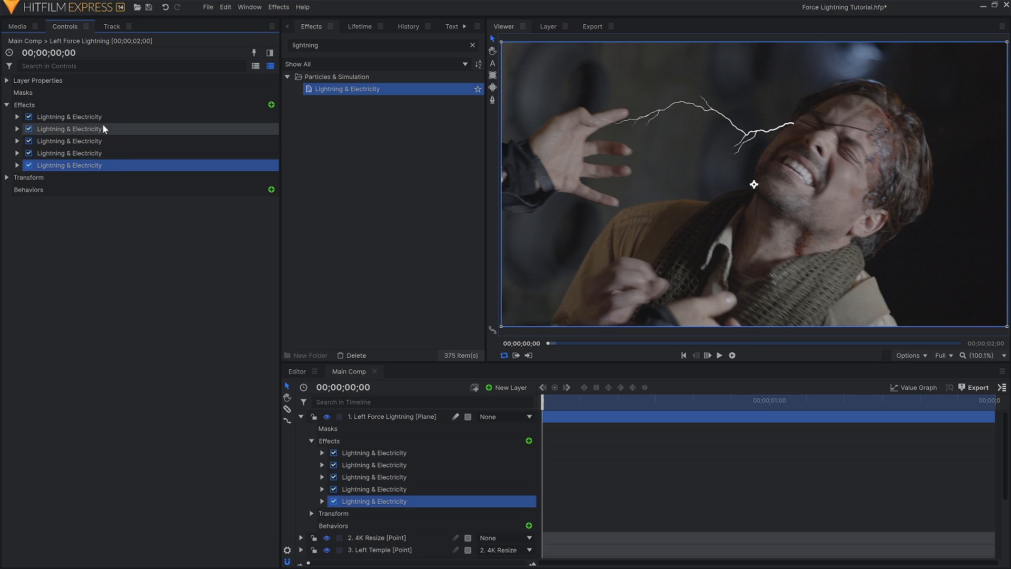
# Filter the controls by "use layer" and attach the second lightning's end to Left Index and the third's to Left Middle.
pyautogui.click(52, 66)
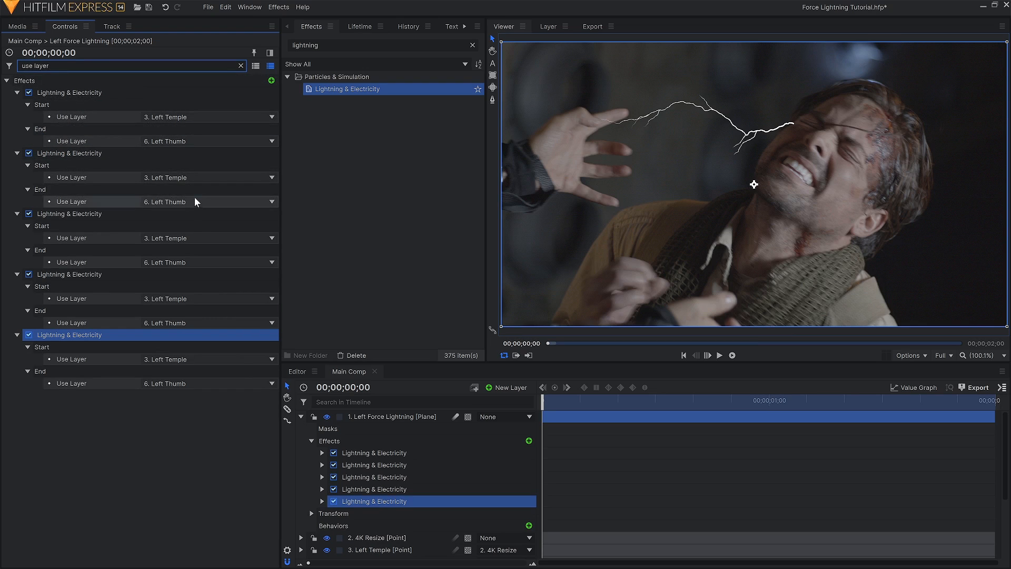
pyautogui.click(194, 200)
pyautogui.click(194, 301)
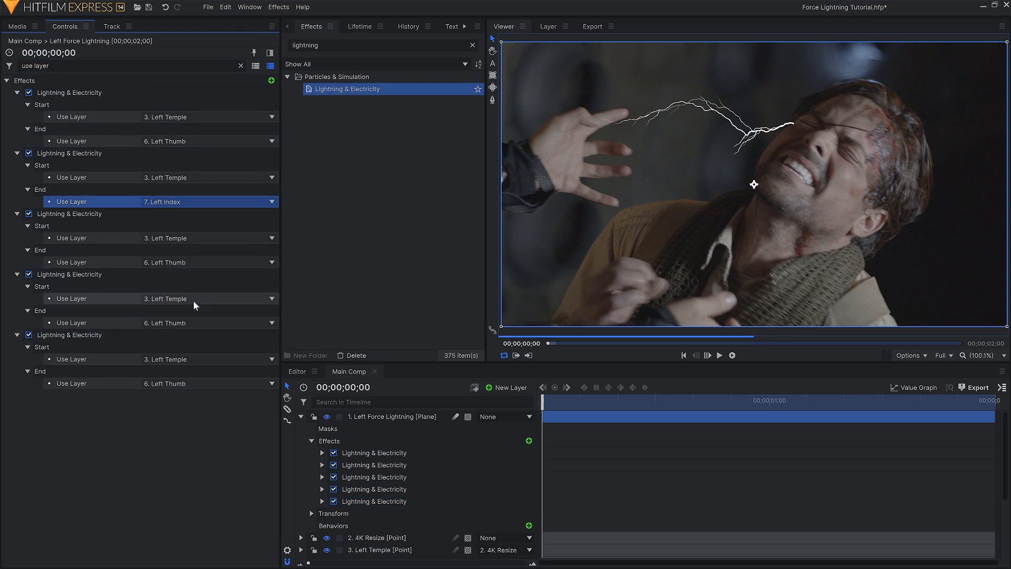
pyautogui.click(181, 262)
pyautogui.click(188, 381)
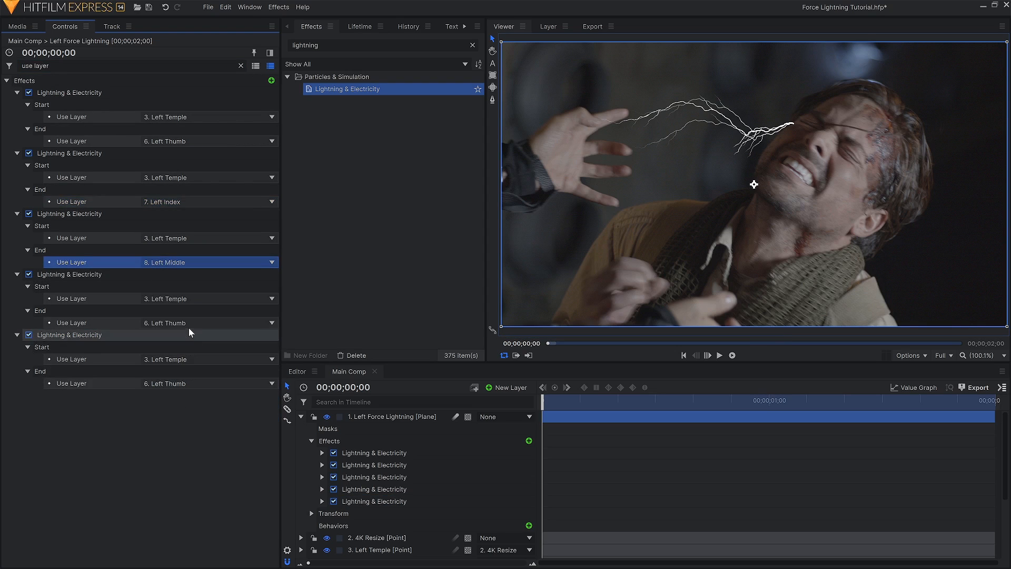
# Attach the fourth lightning's end to Left Ring and the fifth's to the remaining left fingertip point.
pyautogui.click(188, 325)
pyautogui.click(192, 453)
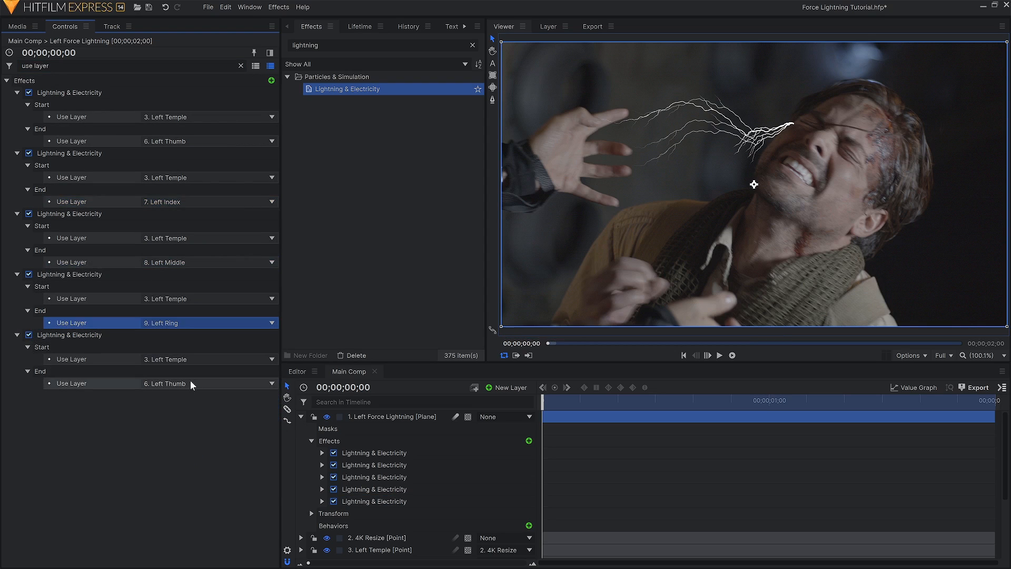
pyautogui.click(190, 383)
pyautogui.click(195, 515)
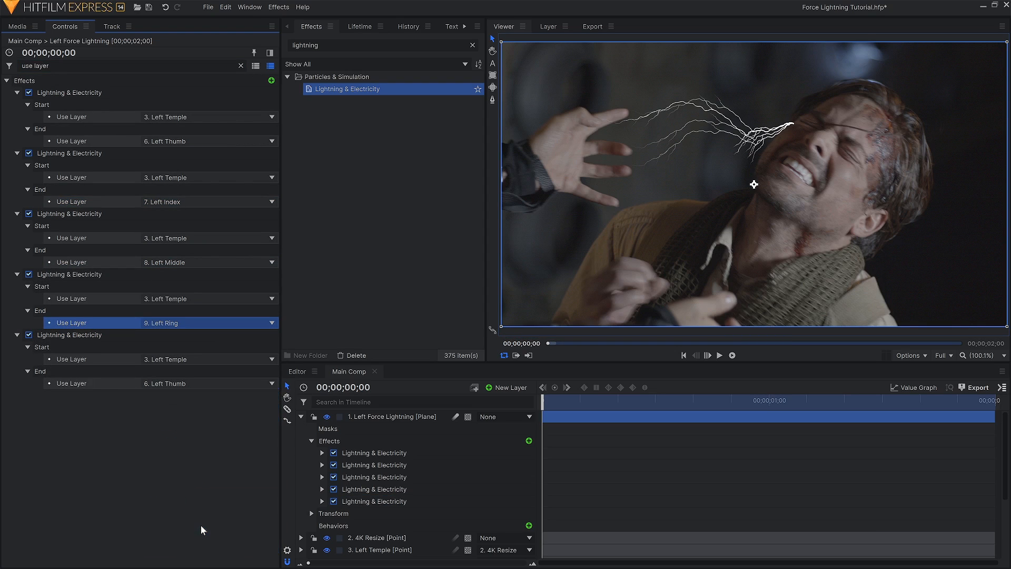
pyautogui.click(187, 465)
# Filter the controls by "seed", set the second to fifth lightning seeds to 900, 1,100, 1,300 and 1,600, and play back the bolts.
pyautogui.click(49, 65)
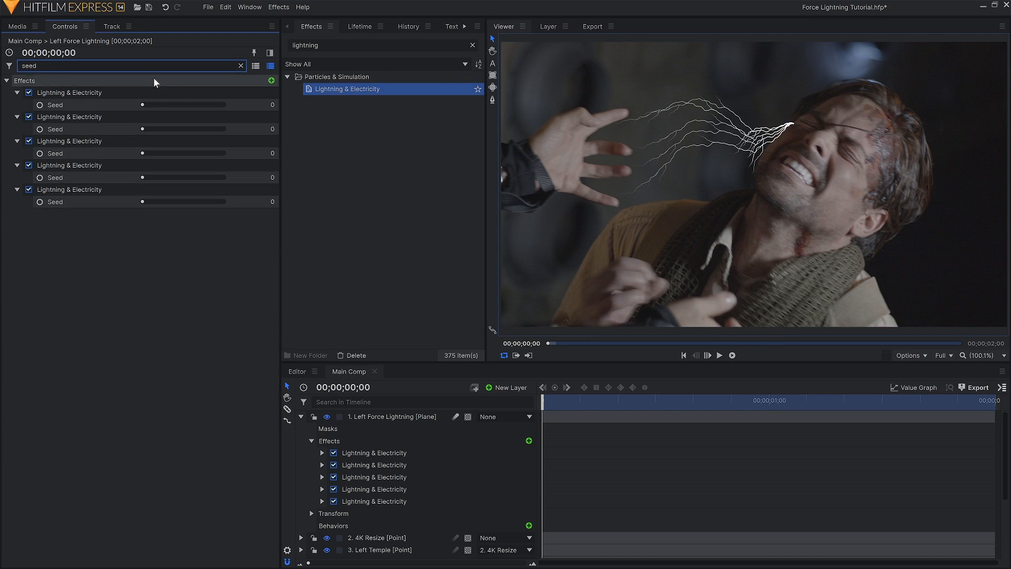
pyautogui.click(148, 128)
pyautogui.click(152, 152)
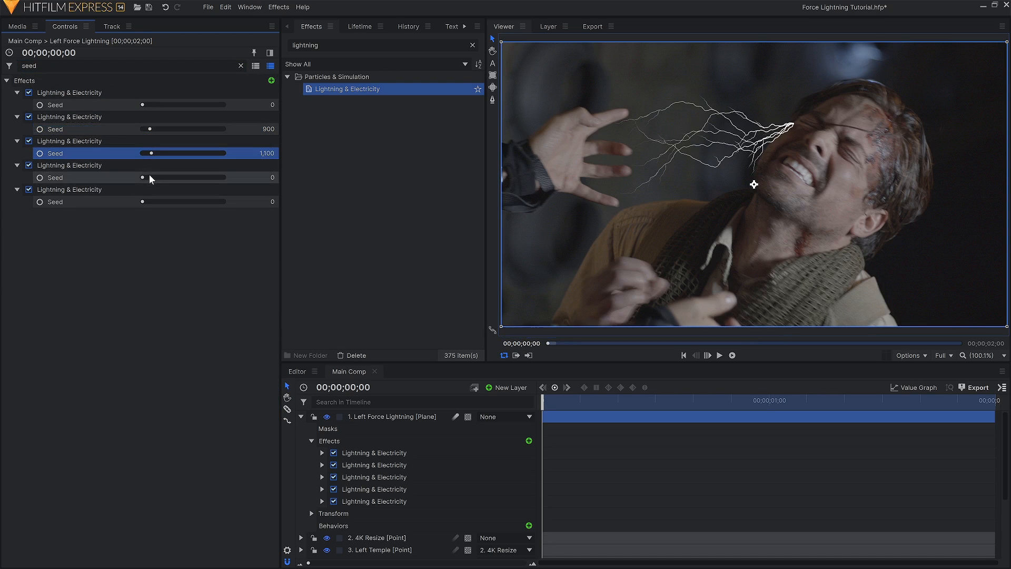
pyautogui.click(153, 177)
pyautogui.click(154, 202)
pyautogui.click(167, 257)
pyautogui.press('space')
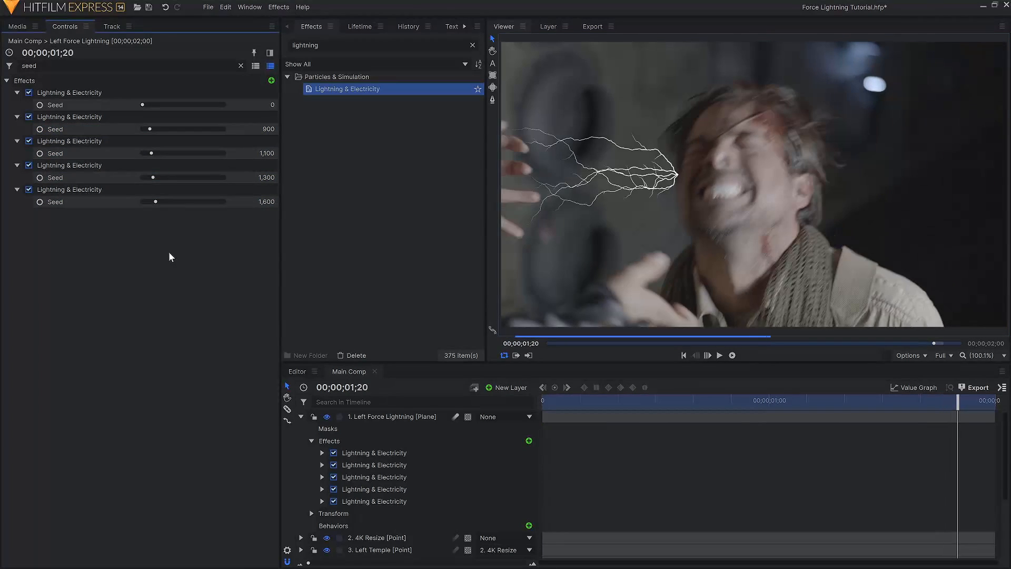
# Apply the Demult effect and the Lightsword (Glow Only) effect below the five lightning effects.
pyautogui.click(316, 44)
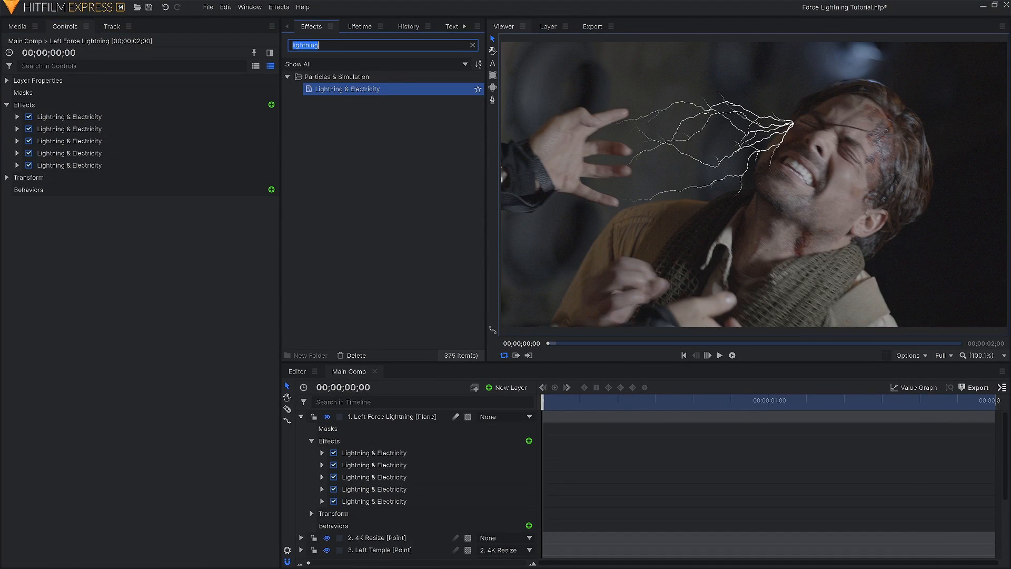
pyautogui.write('demult')
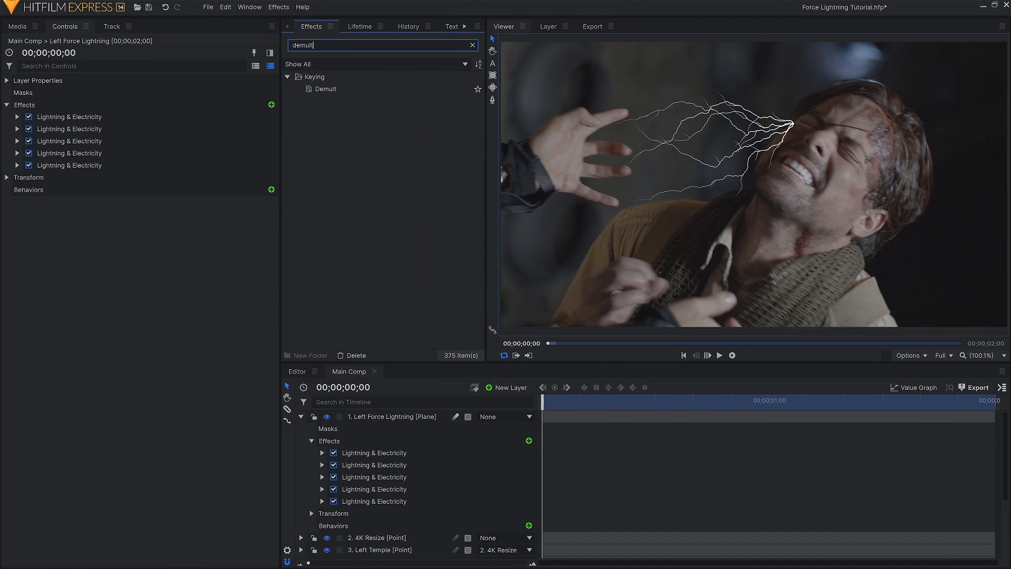
pyautogui.moveTo(349, 89); pyautogui.dragTo(148, 170)
pyautogui.write('glow on')
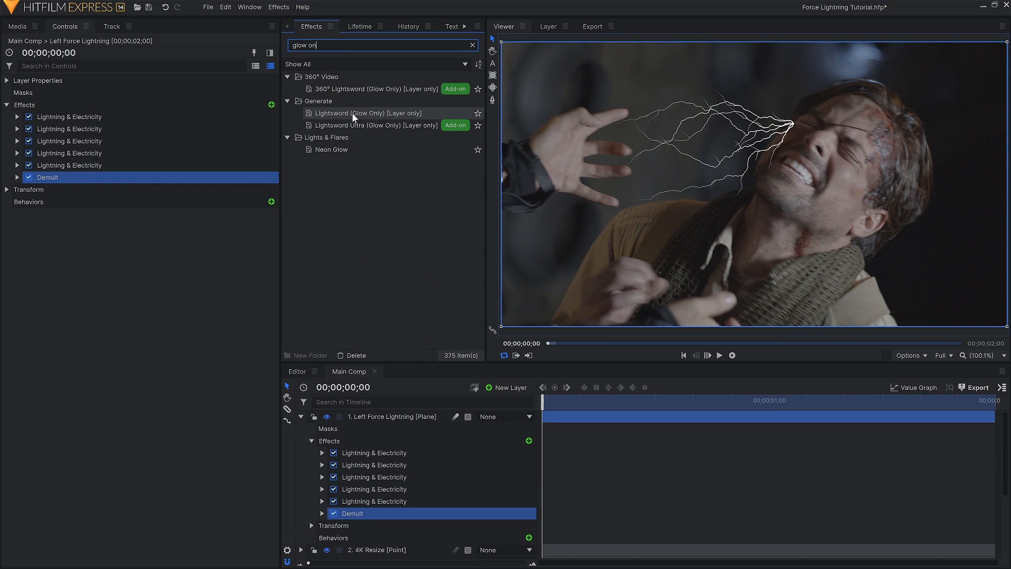
pyautogui.moveTo(352, 113); pyautogui.dragTo(109, 182)
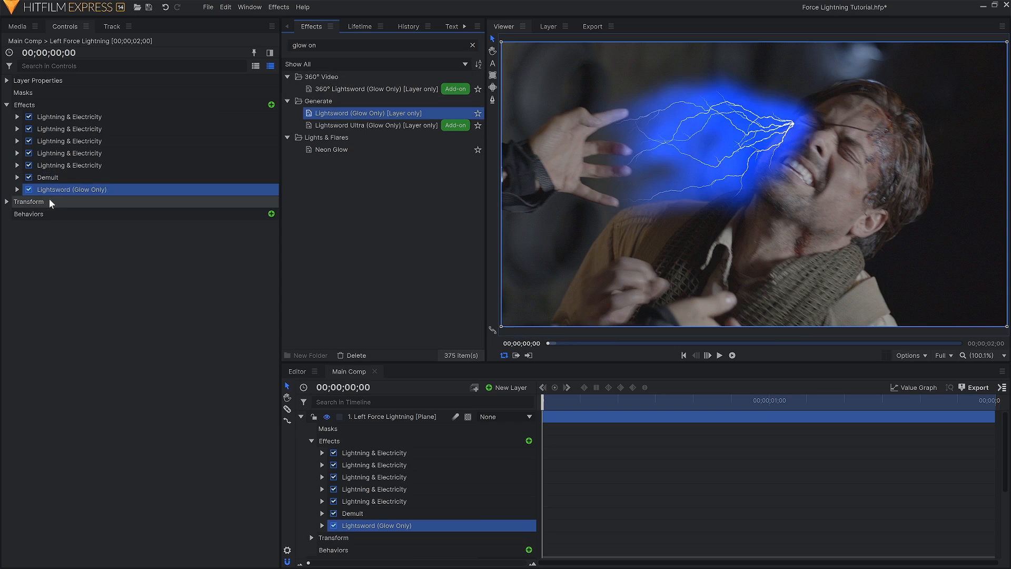
# Set both the inner and outer glow colors of the Lightsword effect to white (255, 255, 255).
pyautogui.click(16, 189)
pyautogui.click(28, 225)
pyautogui.click(27, 213)
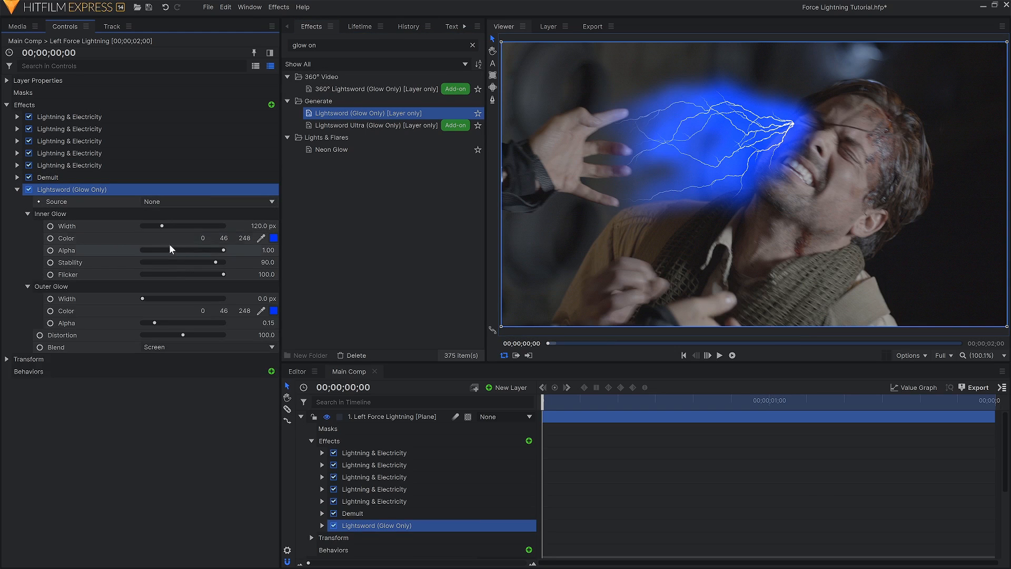
pyautogui.moveTo(199, 238); pyautogui.dragTo(226, 238)
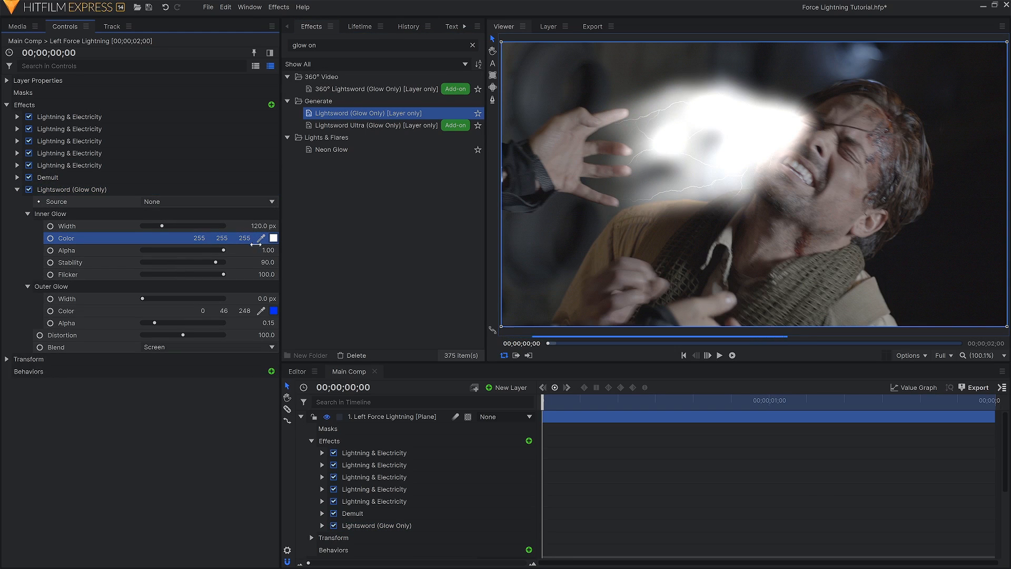
pyautogui.click(261, 311)
pyautogui.click(273, 238)
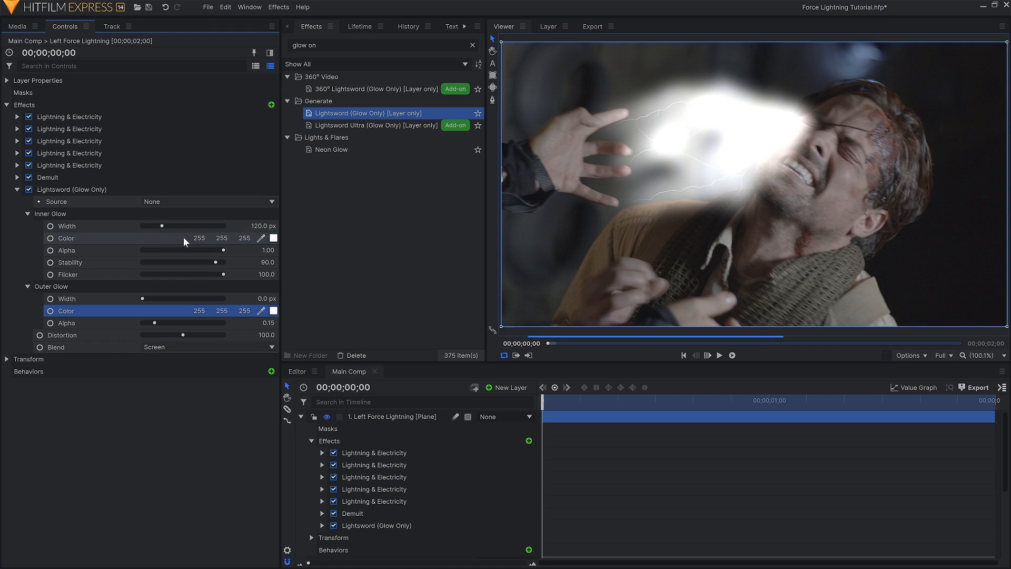
# Set the inner glow to 5 px width and 0.23 alpha, the outer glow to 20 px and 0.11 alpha, and the blend to Add.
pyautogui.moveTo(158, 227); pyautogui.dragTo(160, 256)
pyautogui.moveTo(142, 299); pyautogui.dragTo(148, 322)
pyautogui.click(155, 345)
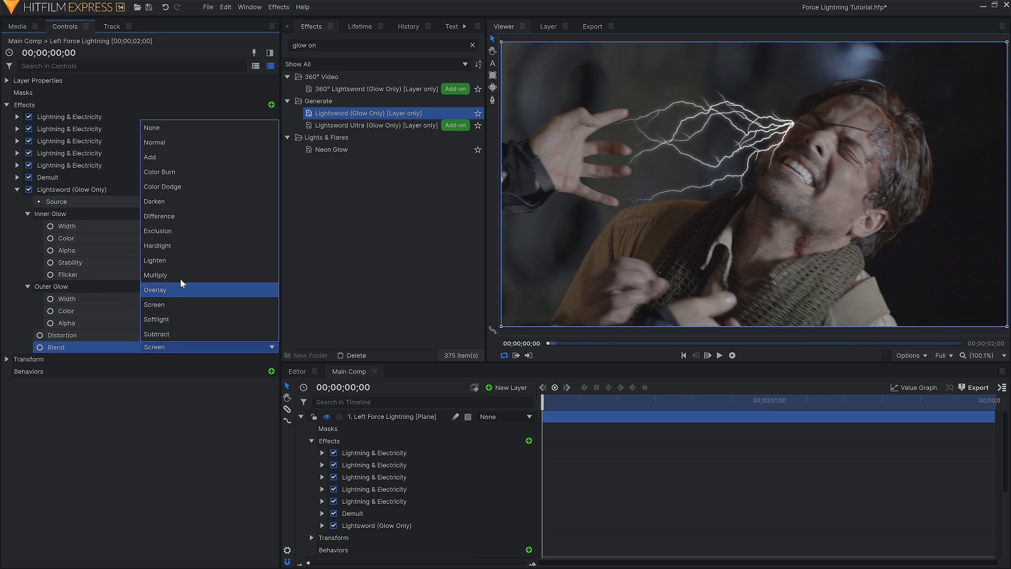
pyautogui.click(178, 161)
pyautogui.click(17, 189)
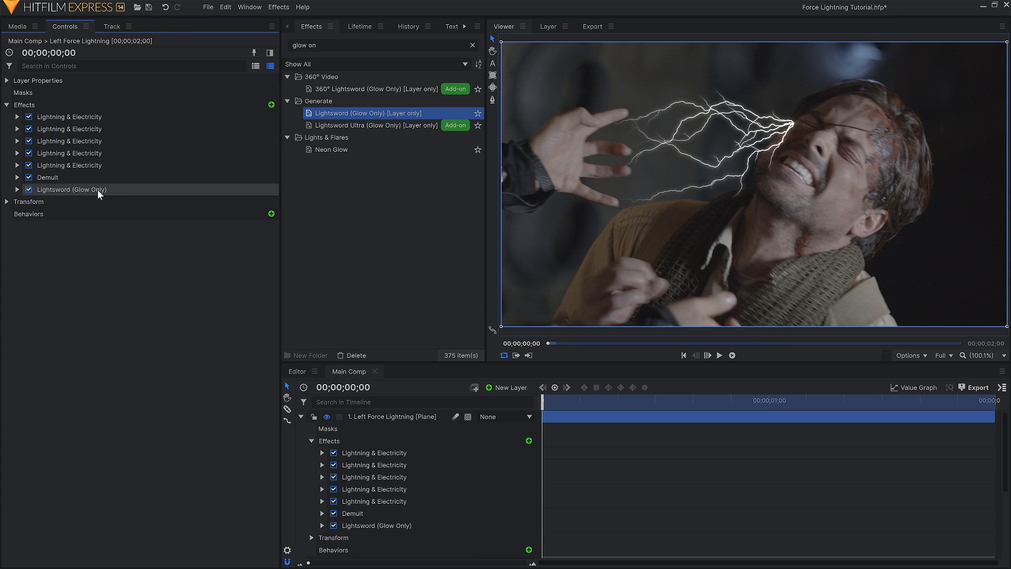
# Duplicate the glow effect and set the copy's inner glow to 40 px width, 0.07 alpha and its outer glow to 75 px, 0.04 alpha.
pyautogui.rightClick(120, 191)
pyautogui.click(134, 232)
pyautogui.click(17, 201)
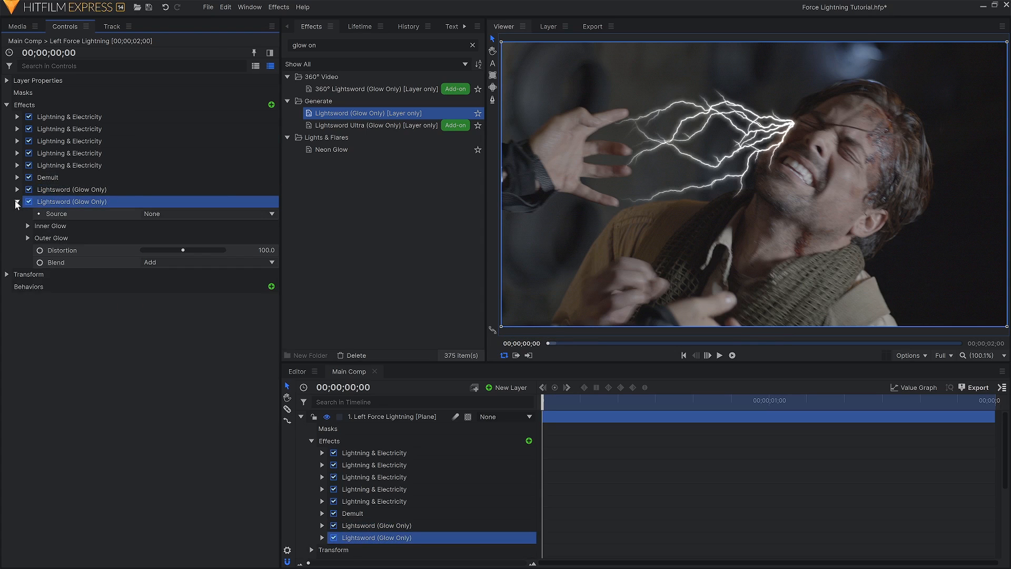
pyautogui.click(27, 226)
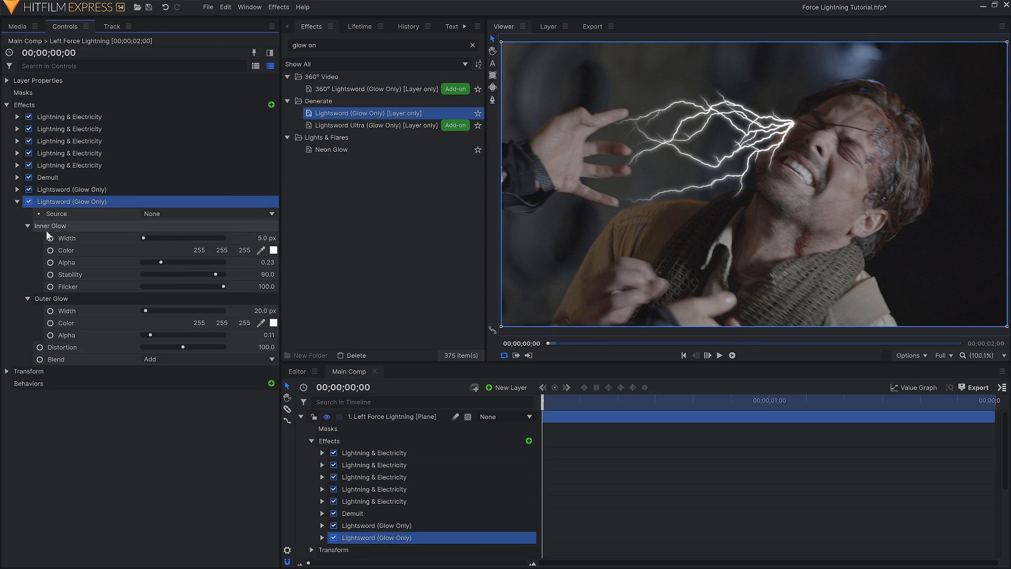
pyautogui.click(144, 239)
pyautogui.moveTo(153, 260); pyautogui.dragTo(146, 264)
pyautogui.moveTo(147, 311); pyautogui.dragTo(148, 337)
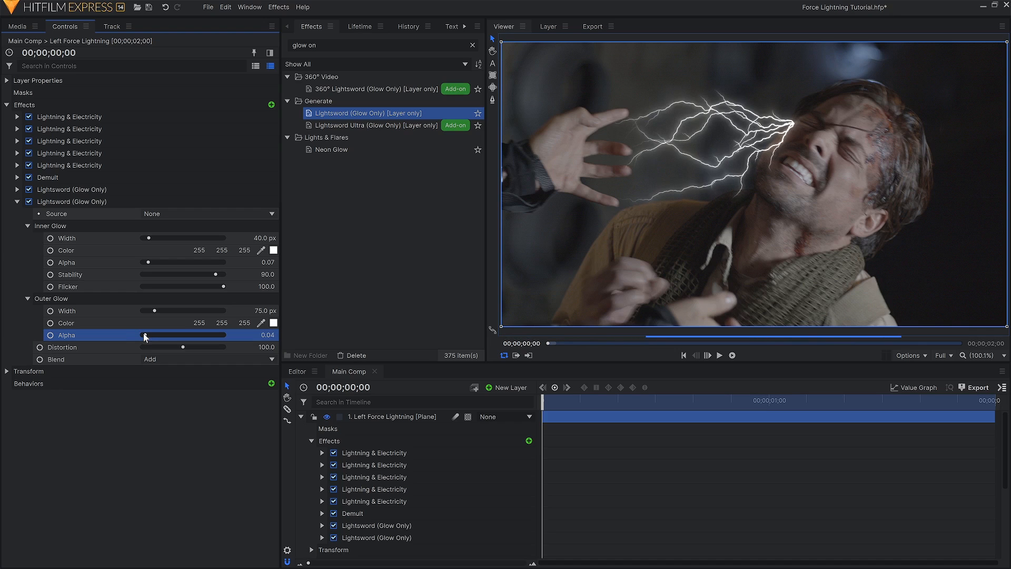
# Duplicate the second glow effect and color the copy's inner glow blue (1, 103, 255) and its outer glow blue (0, 76, 255).
pyautogui.click(18, 201)
pyautogui.click(59, 206)
pyautogui.hotkey('ctrl', 'd')
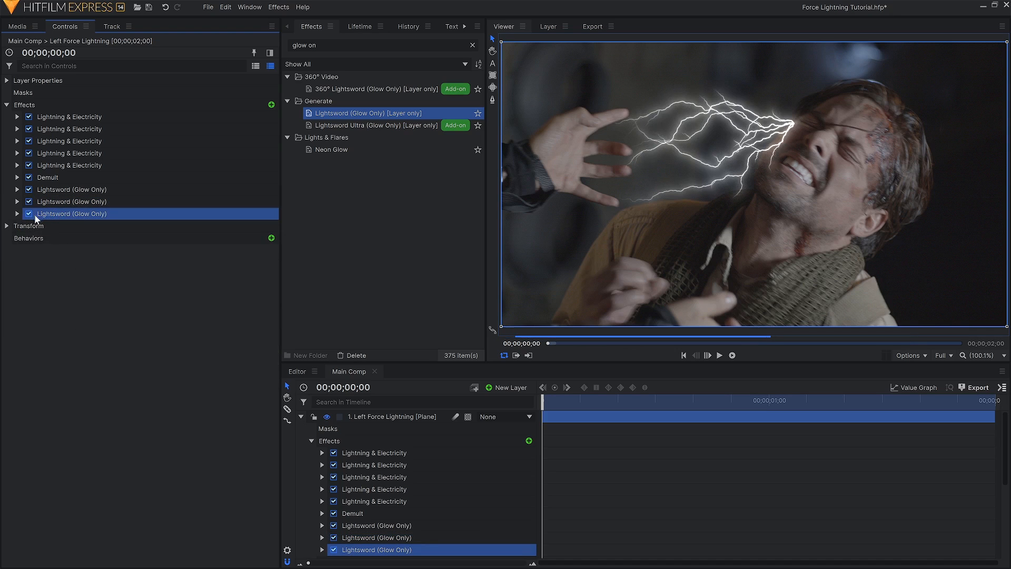
pyautogui.click(18, 213)
pyautogui.click(272, 262)
pyautogui.moveTo(531, 210); pyautogui.dragTo(533, 196)
pyautogui.press('Return')
pyautogui.click(273, 335)
pyautogui.press('Return')
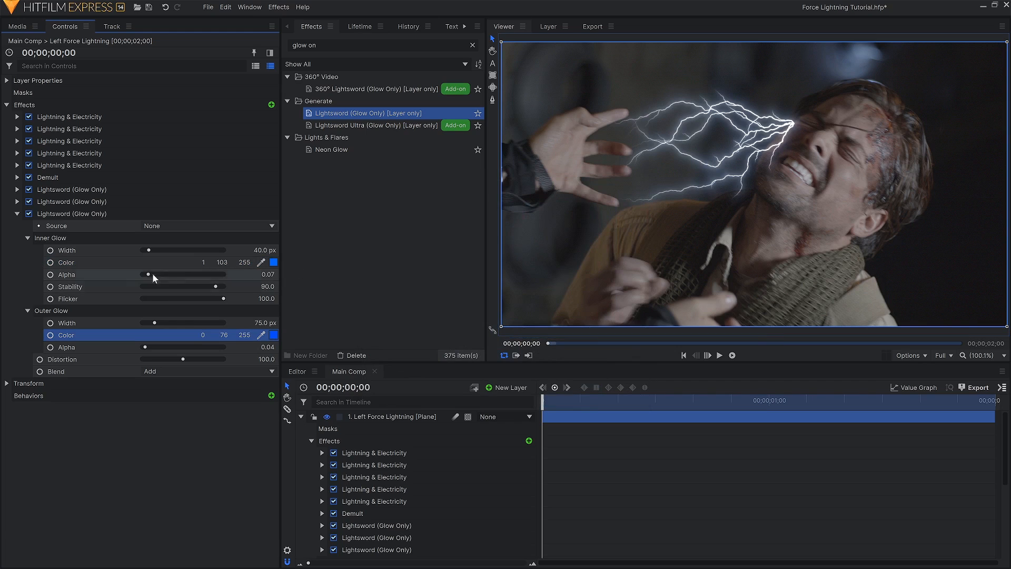
# Set the blue glow copy's inner glow to 135 px width and 0.20 alpha, and widen its outer glow to 205 px.
pyautogui.moveTo(149, 250); pyautogui.dragTo(169, 276)
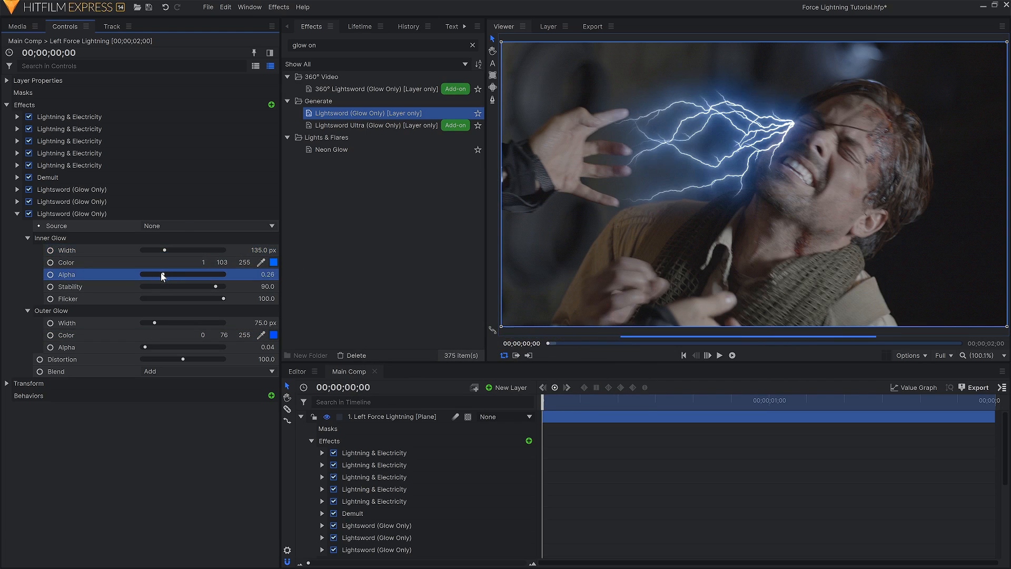
pyautogui.moveTo(155, 321); pyautogui.dragTo(175, 321)
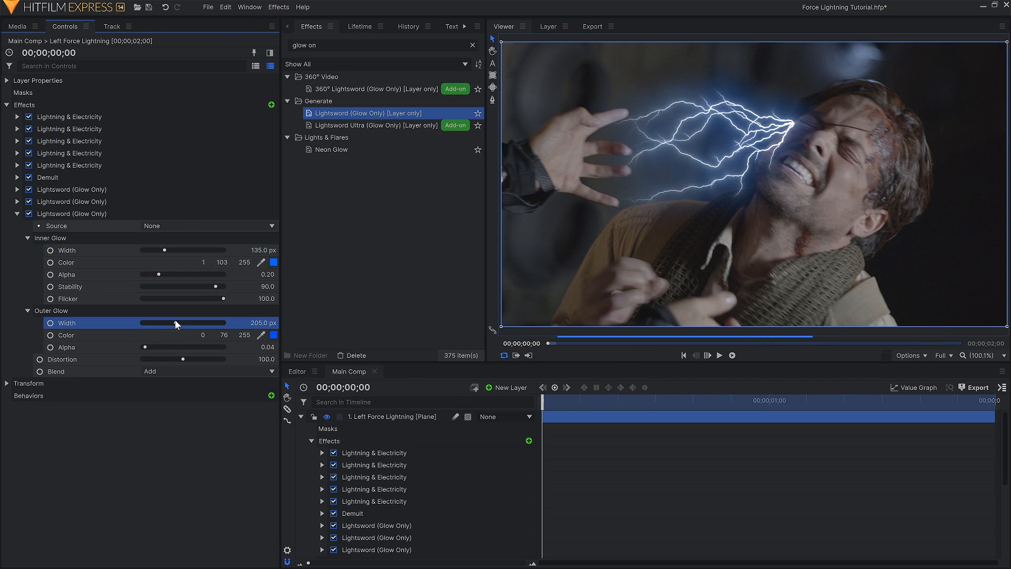
# Add Blur, Diffuse and Angle Blur effects after the glows on the Left Force Lightning layer and adjust their strength.
pyautogui.write('b')
pyautogui.write('lur')
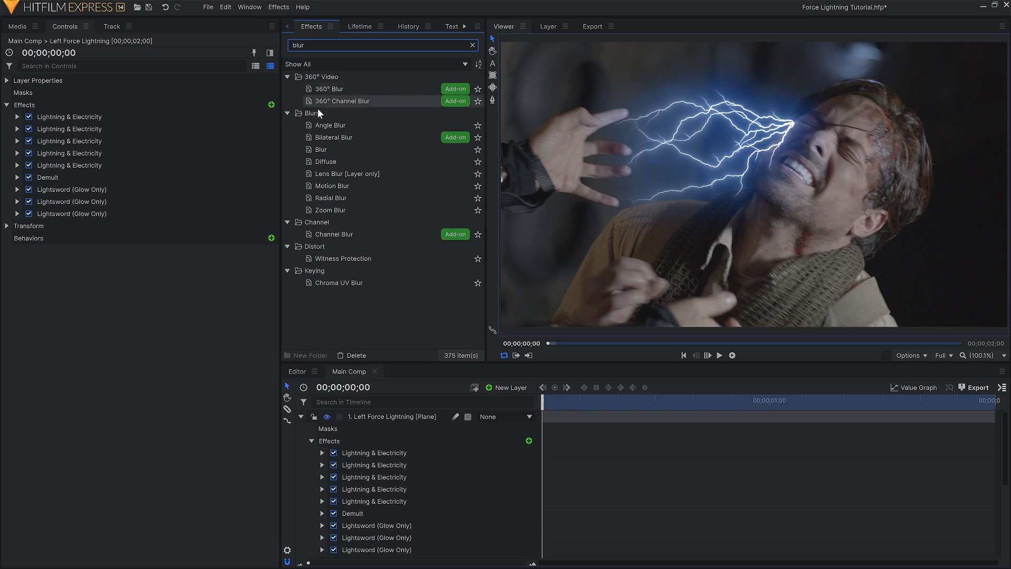
pyautogui.moveTo(321, 150); pyautogui.dragTo(278, 151)
pyautogui.moveTo(46, 217); pyautogui.dragTo(45, 216)
pyautogui.click(17, 226)
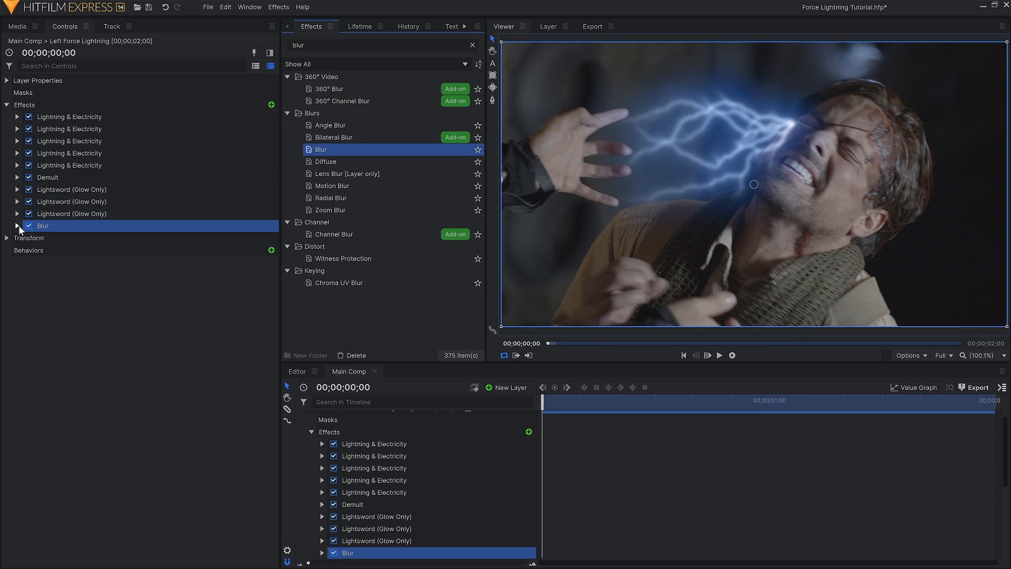
pyautogui.moveTo(260, 249); pyautogui.dragTo(260, 250)
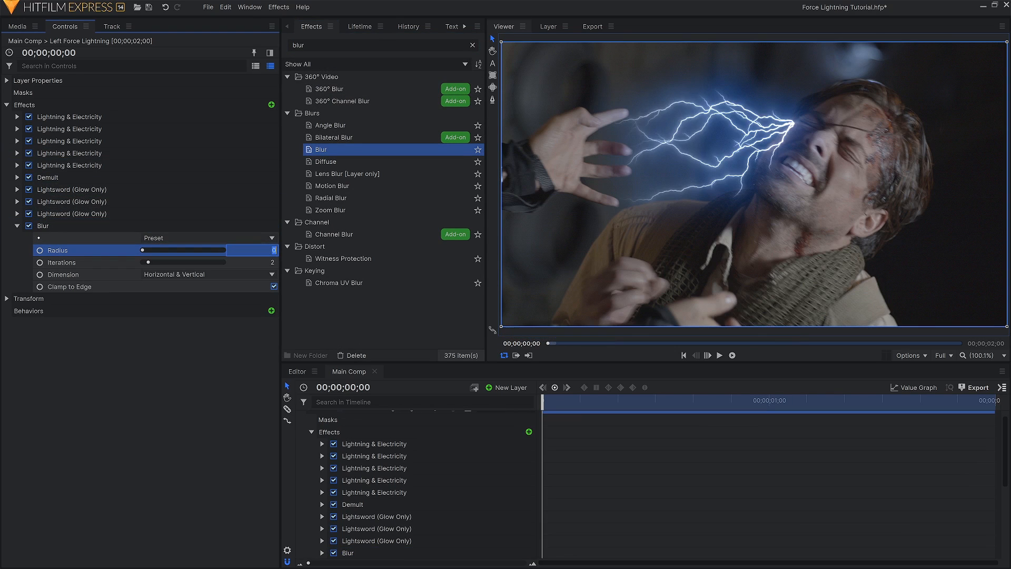
pyautogui.press('Return')
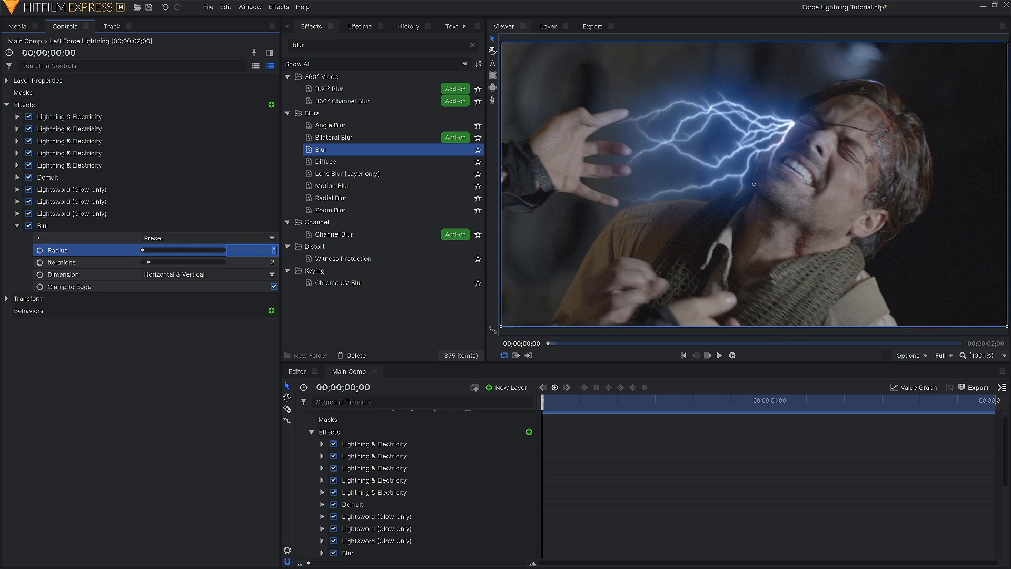
pyautogui.click(153, 276)
pyautogui.moveTo(157, 276); pyautogui.dragTo(149, 277)
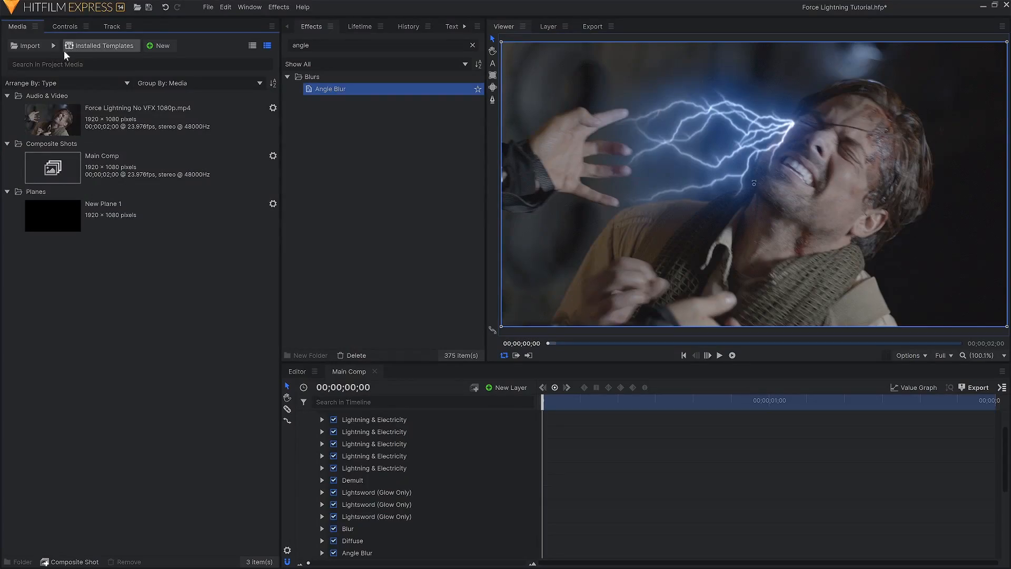
# Import the composite shot Cybertron.hfcs from the Radiance 3.0 folder.
pyautogui.click(53, 46)
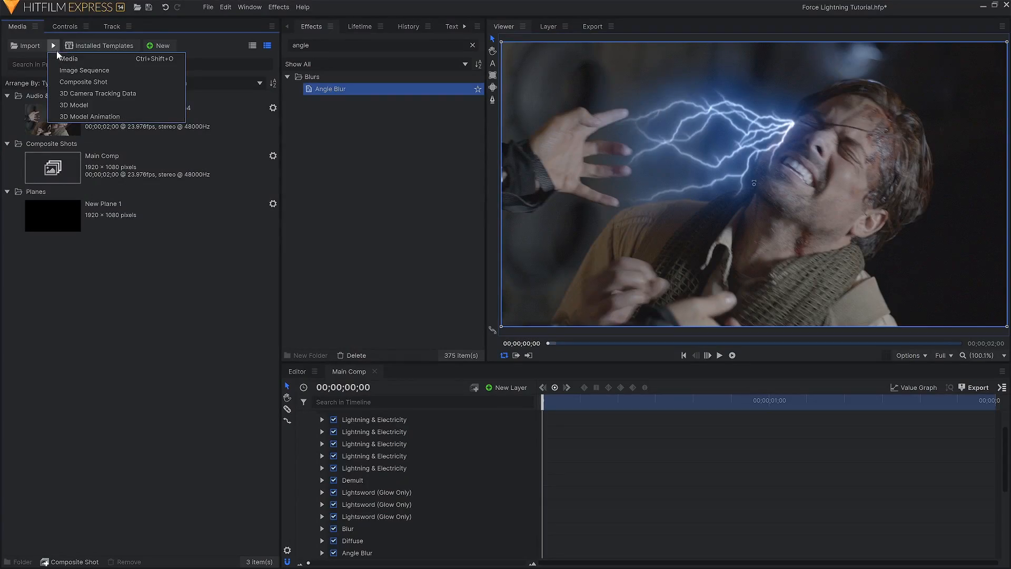
pyautogui.click(90, 81)
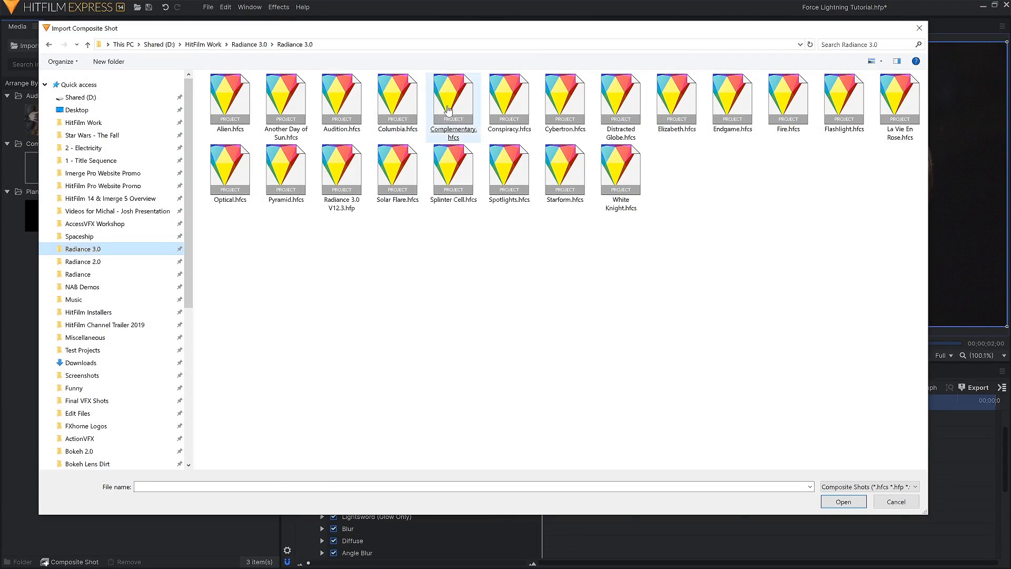
pyautogui.doubleClick(569, 109)
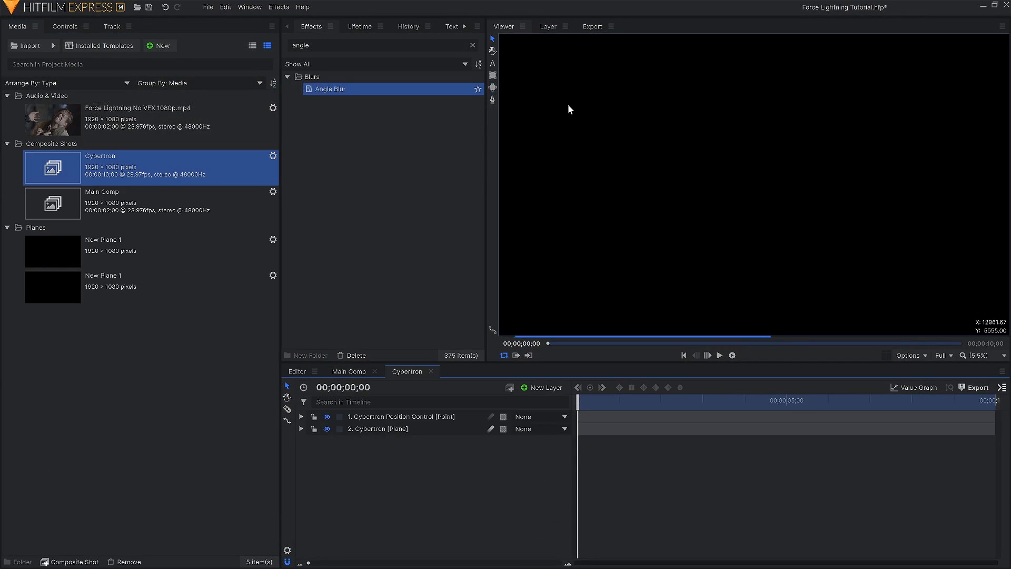
# Copy the Cybertron Position Control point and the Cybertron plane from the imported composite shot into Main Comp.
pyautogui.moveTo(419, 462); pyautogui.dragTo(402, 423)
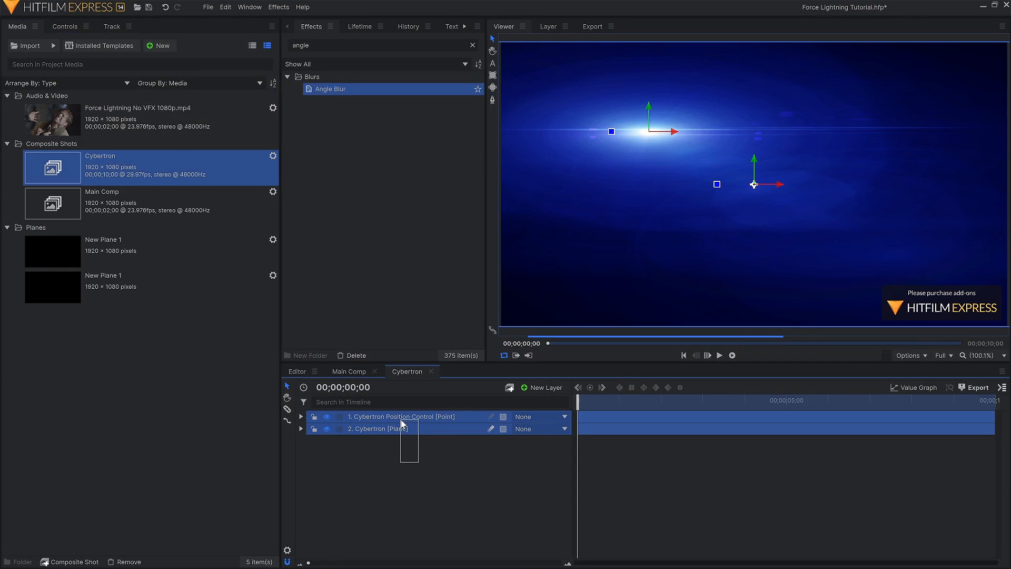
pyautogui.rightClick(409, 428)
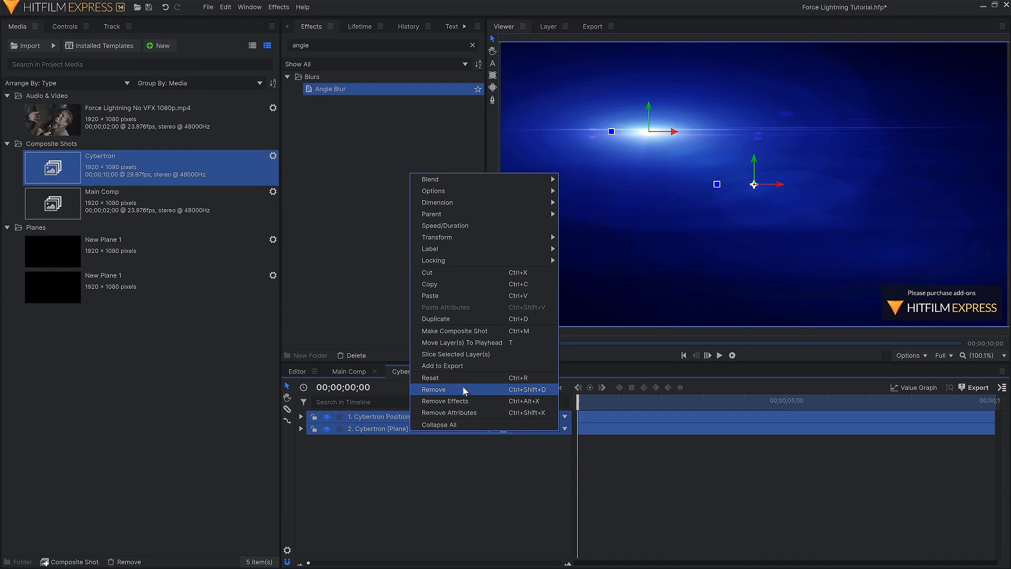
pyautogui.click(463, 288)
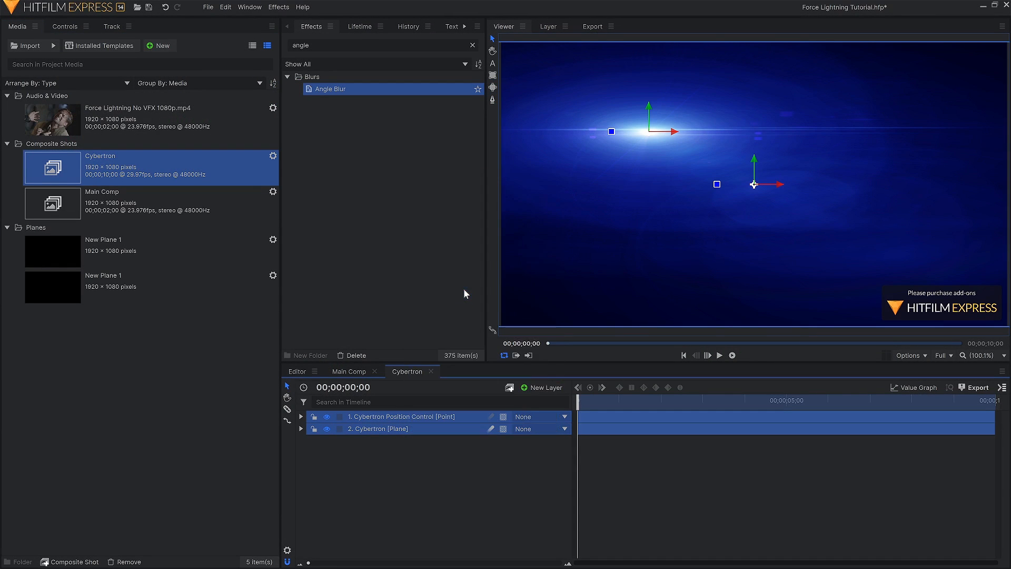
pyautogui.click(350, 371)
pyautogui.click(301, 417)
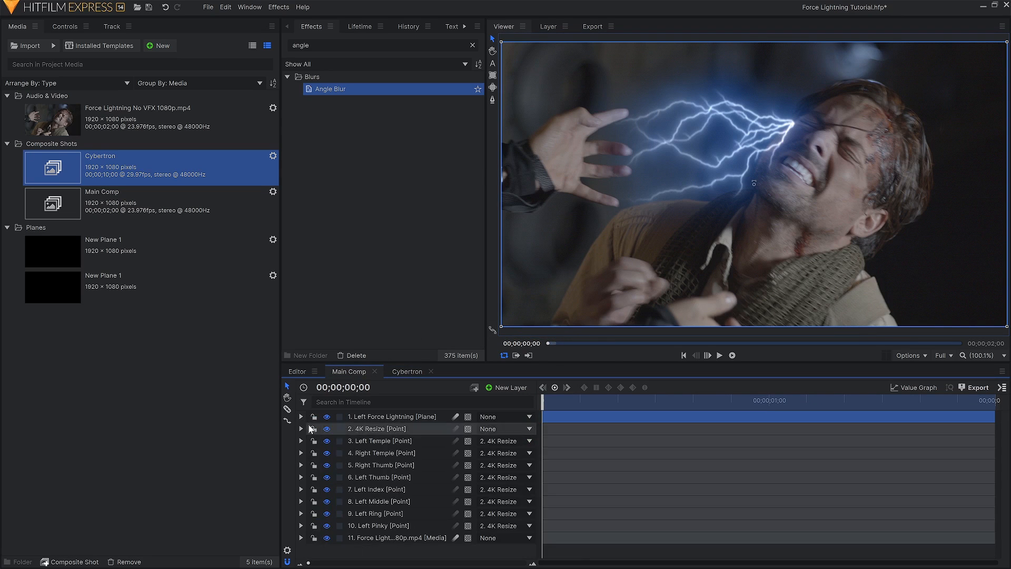
pyautogui.rightClick(370, 548)
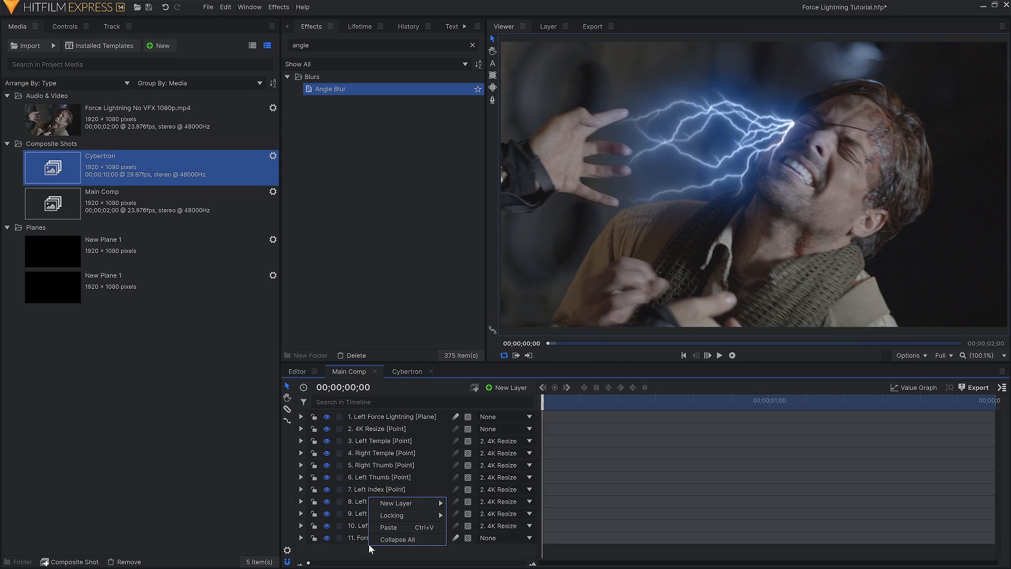
pyautogui.click(406, 529)
# Parent the Cybertron Position Control point to the Left Temple point and reset its transform so the flare sits on the temple.
pyautogui.click(411, 418)
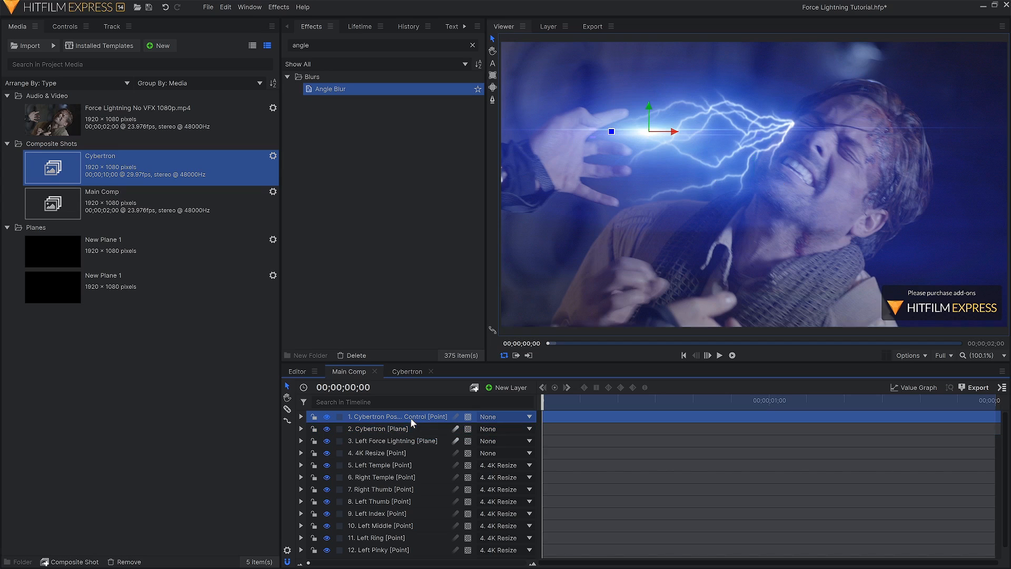
pyautogui.click(514, 416)
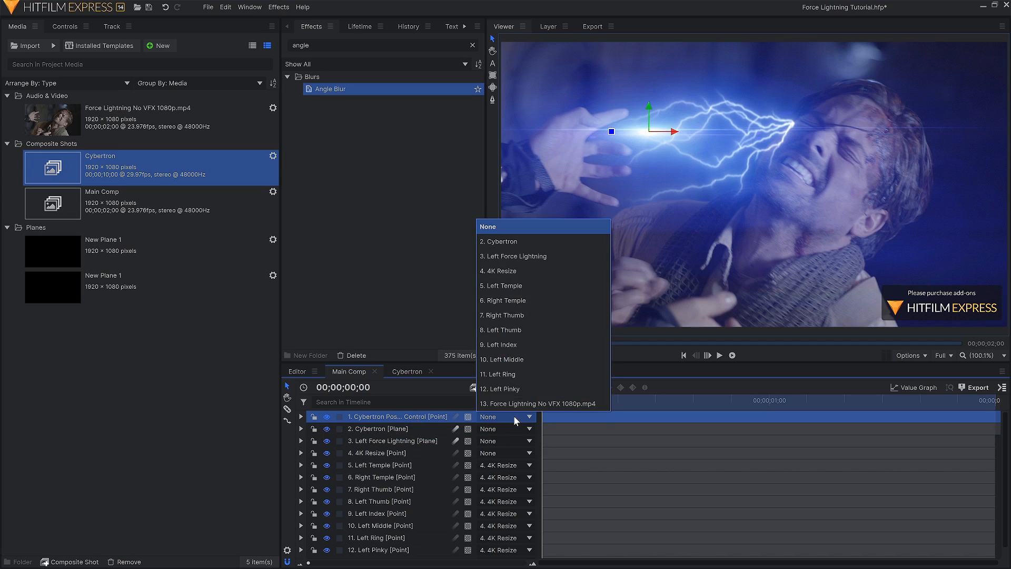
pyautogui.click(523, 286)
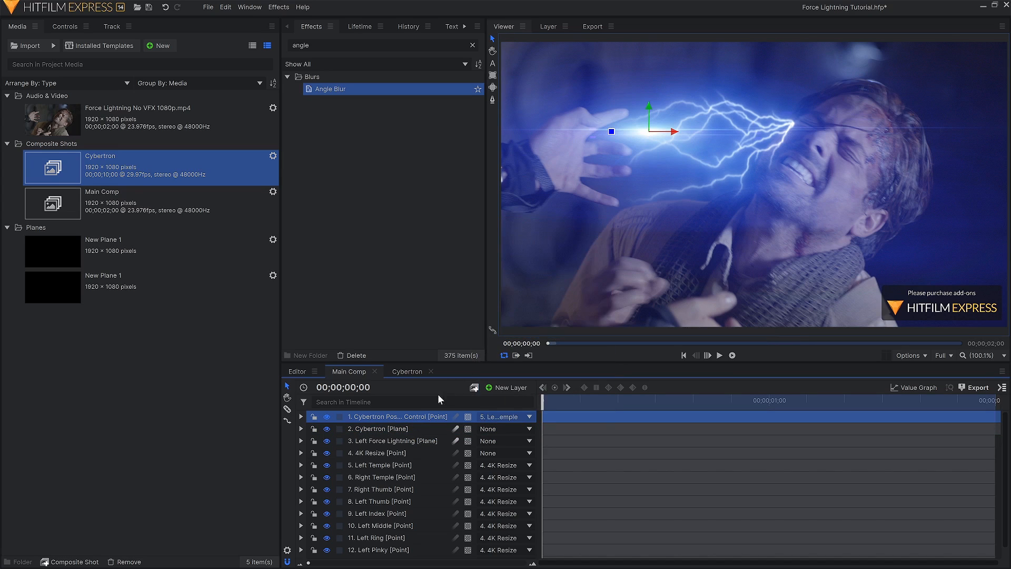
pyautogui.rightClick(415, 417)
pyautogui.click(457, 355)
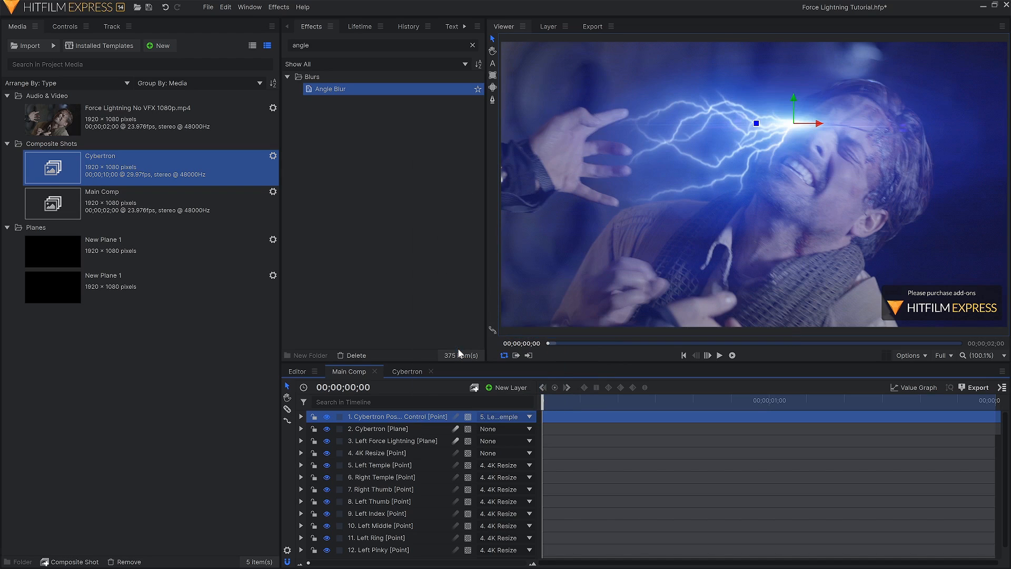
# On the Cybertron plane, enable Contrast Boost - Curves and disable the Gleam add-on effect.
pyautogui.click(381, 428)
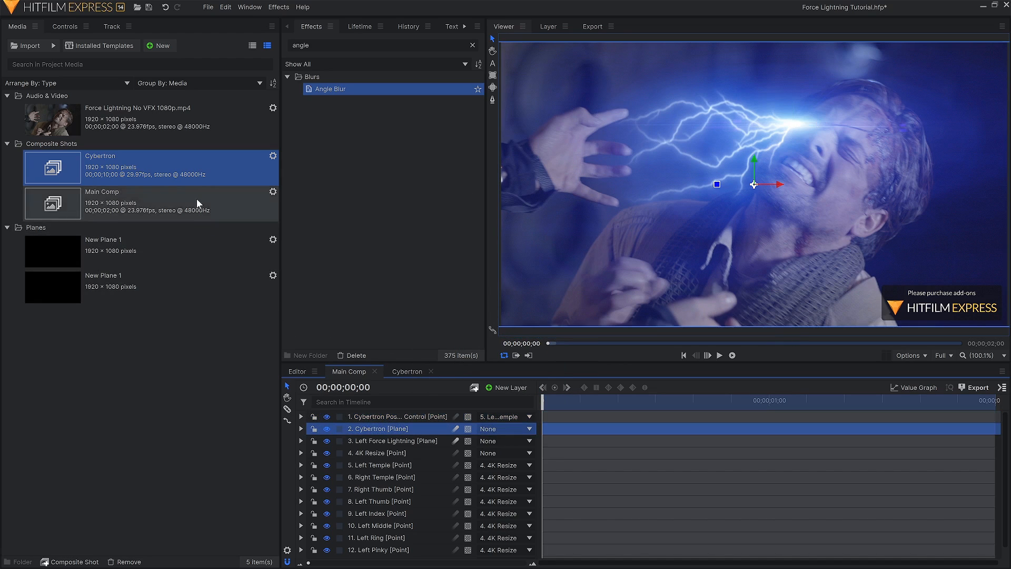
pyautogui.click(65, 26)
pyautogui.click(7, 104)
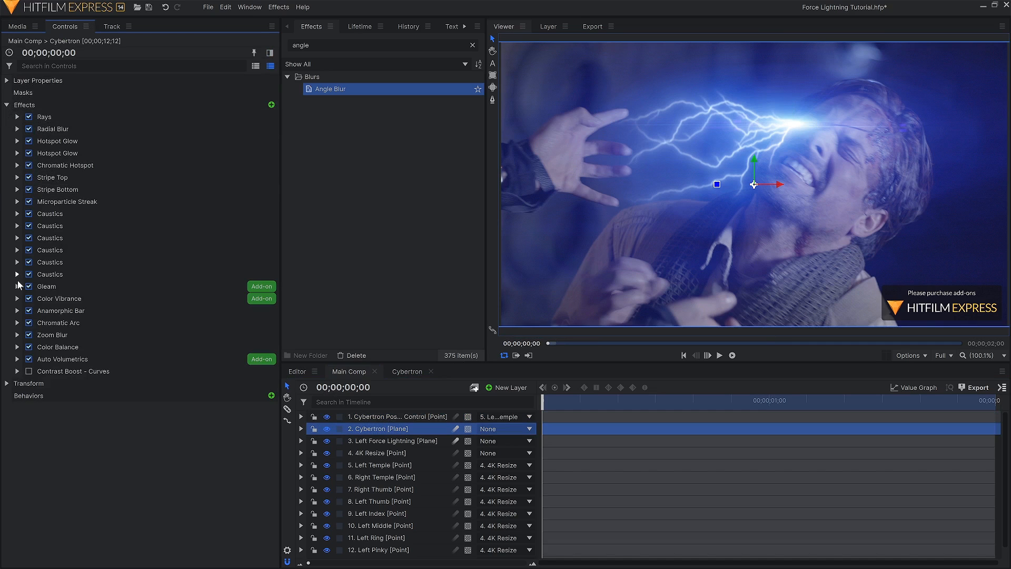
pyautogui.click(29, 372)
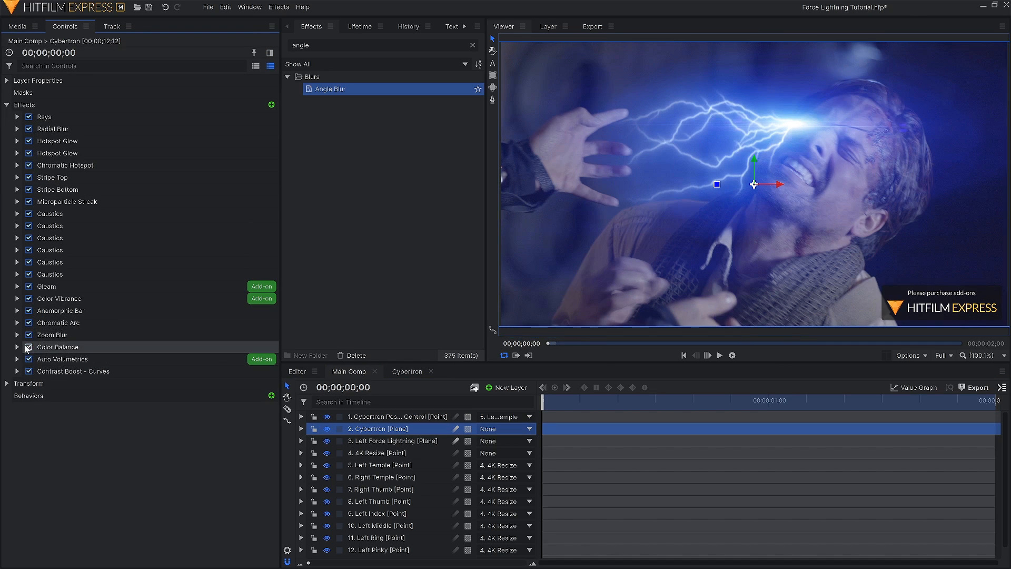
pyautogui.click(28, 286)
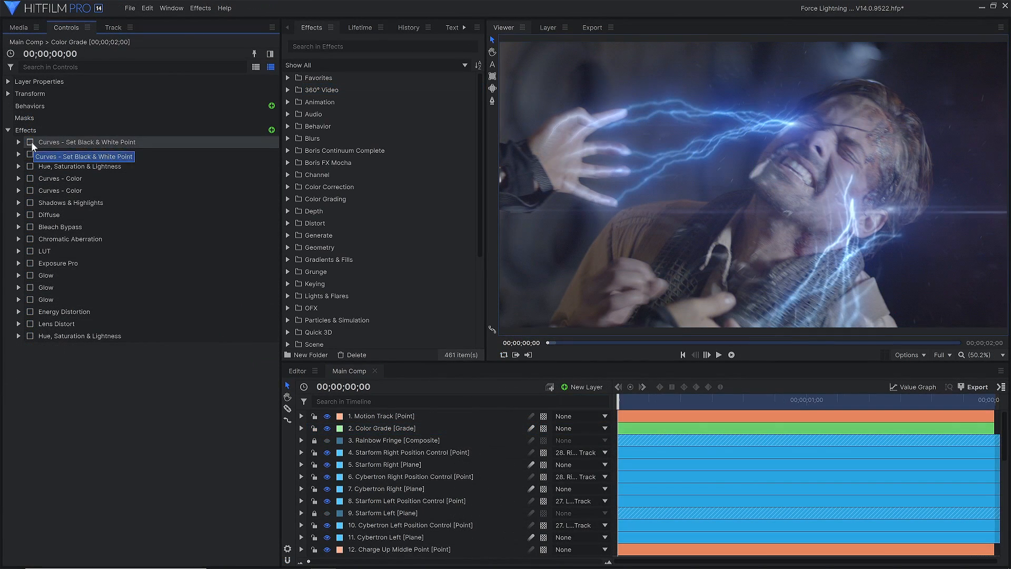
# In the HitFilm Pro project, enable the Color Grade layer's effects from the first Curves down through LUT.
pyautogui.click(30, 165)
pyautogui.click(30, 179)
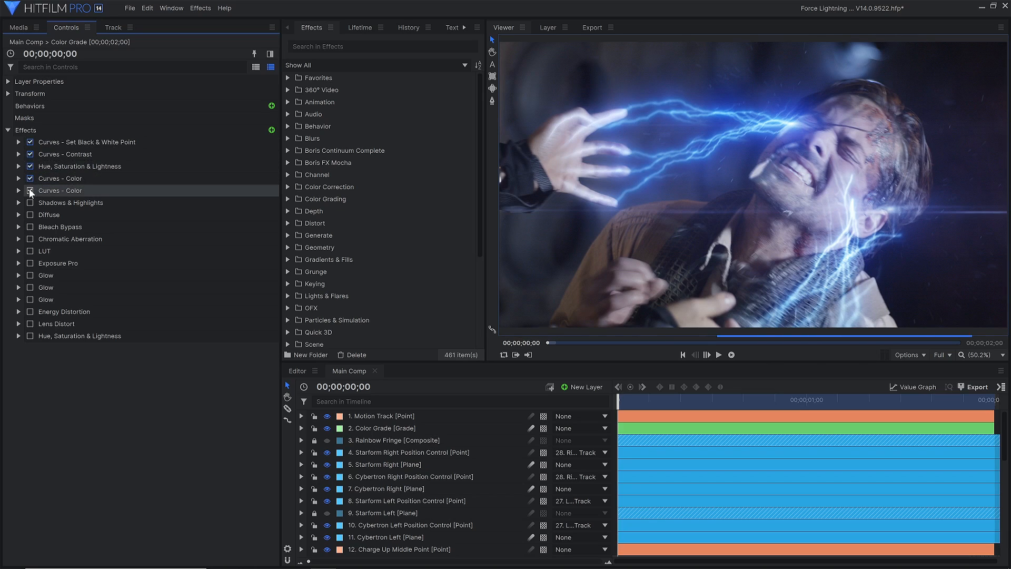
pyautogui.click(30, 190)
pyautogui.click(30, 202)
pyautogui.click(30, 214)
pyautogui.click(30, 226)
pyautogui.click(30, 239)
pyautogui.click(30, 251)
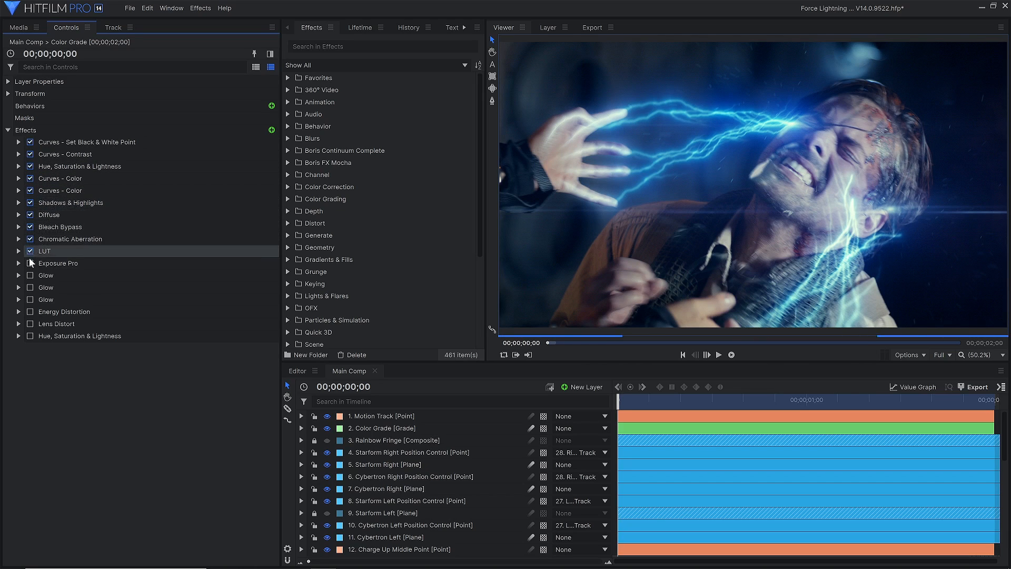
# Enable Exposure Pro, the three Glow effects, Energy Distortion, Lens Distort and the last Hue, Saturation & Lightness on the Color Grade layer.
pyautogui.click(30, 262)
pyautogui.click(30, 275)
pyautogui.click(30, 287)
pyautogui.click(30, 299)
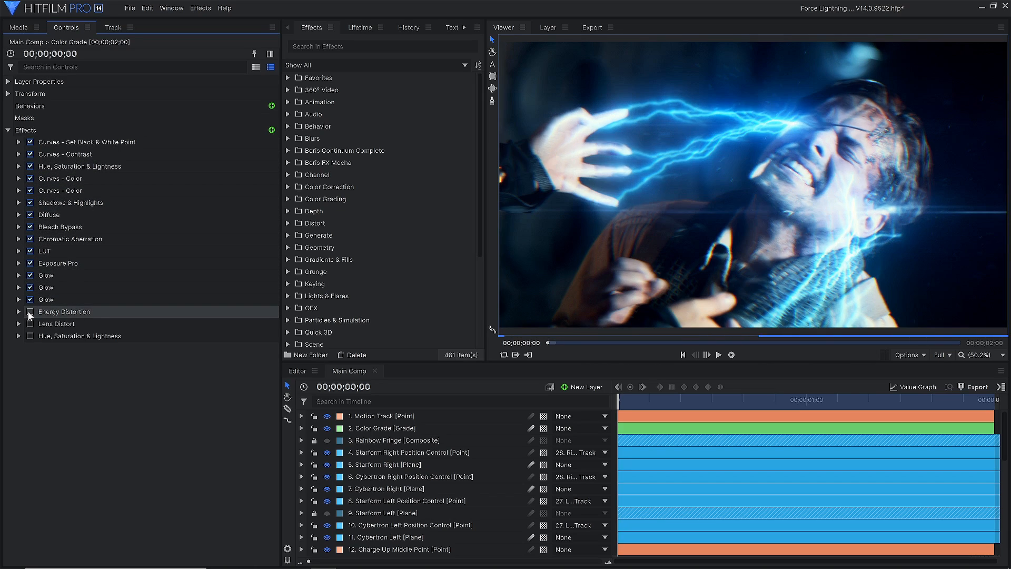
pyautogui.click(30, 311)
pyautogui.click(30, 324)
pyautogui.click(30, 336)
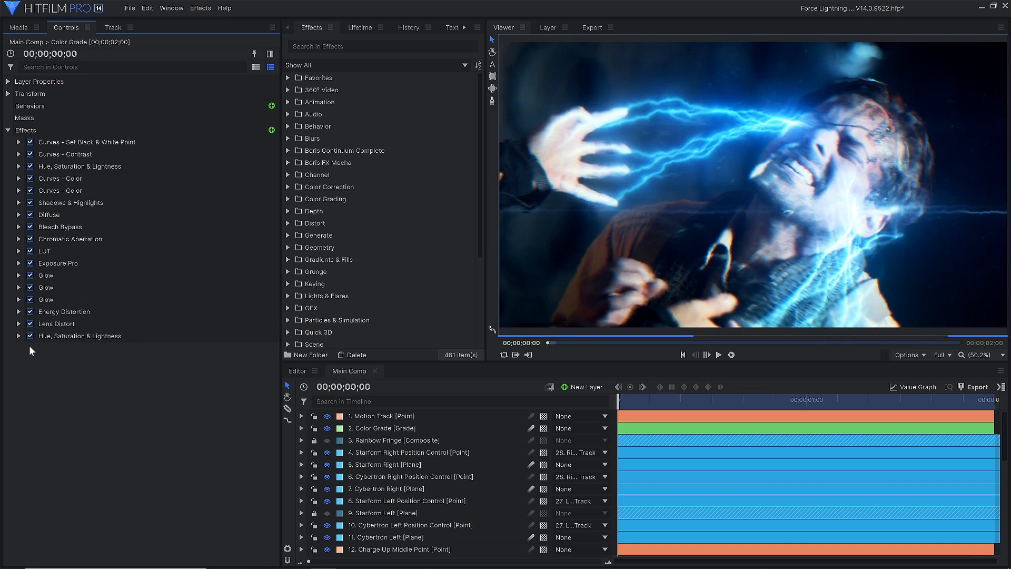